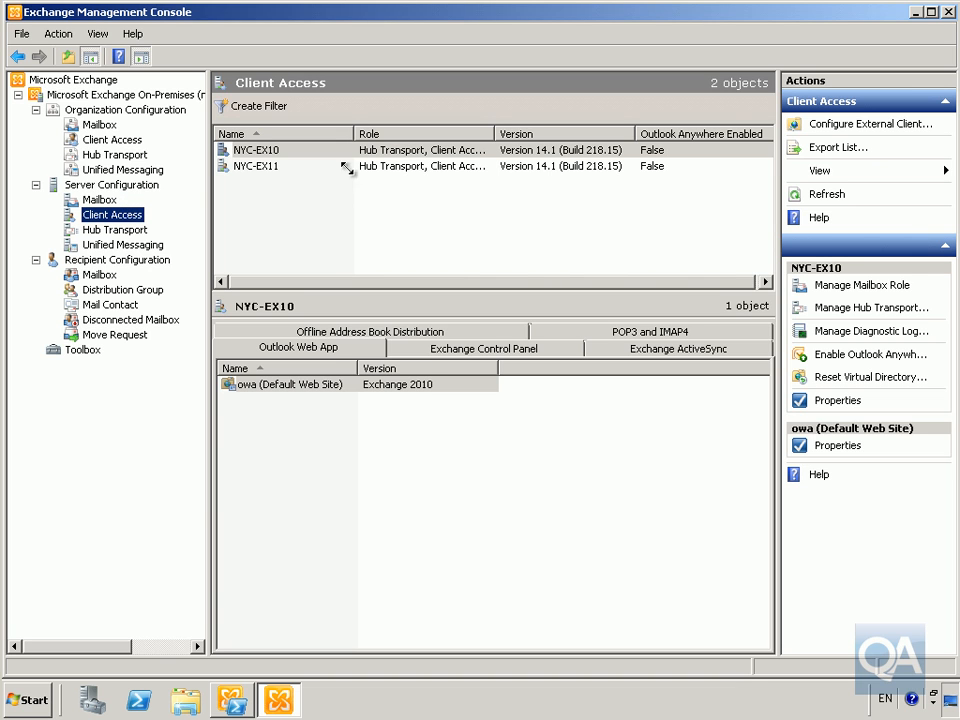
Enter mail.contoso.com as the external Client Access domain and add servers NYC-EX10 and NYC-EX11
left_click(818, 126)
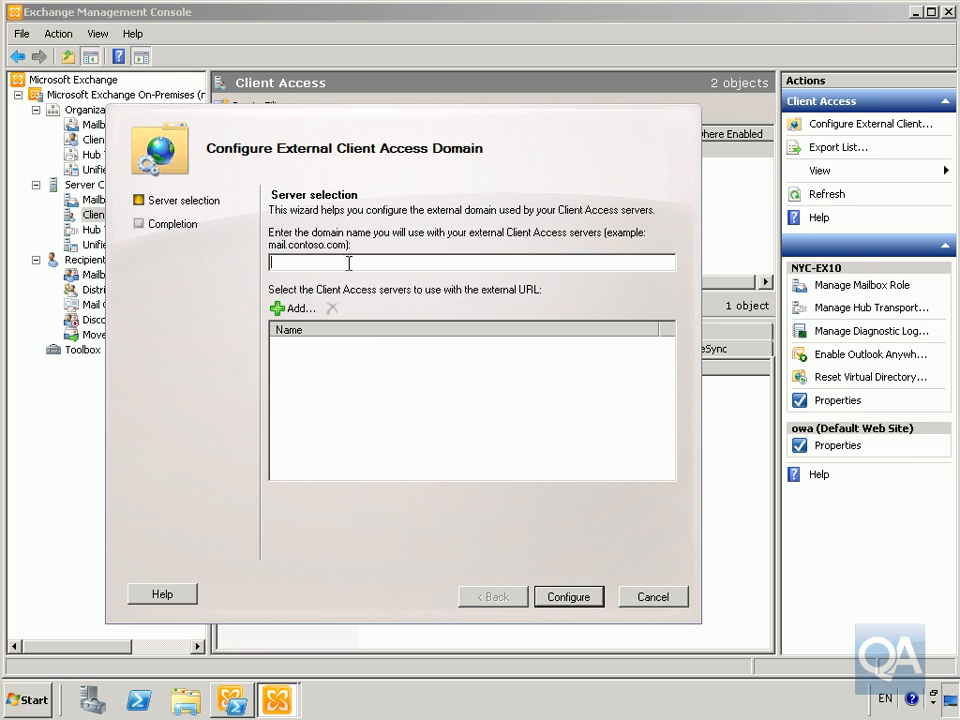
type("mail.contoso.com")
left_click(296, 308)
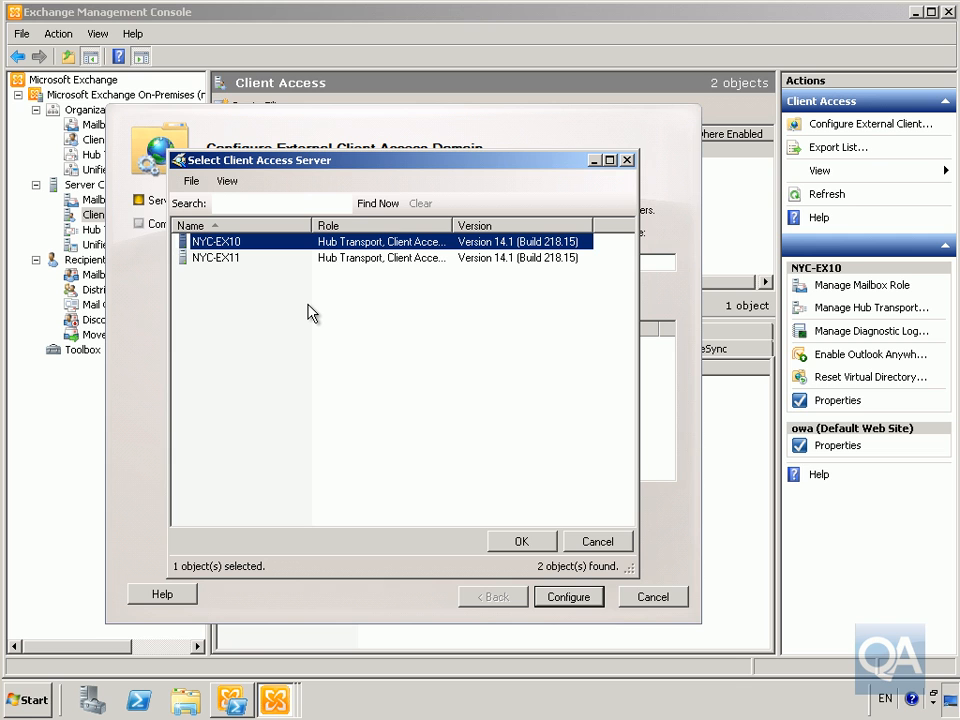
left_click(233, 259, "shift")
left_click(516, 545)
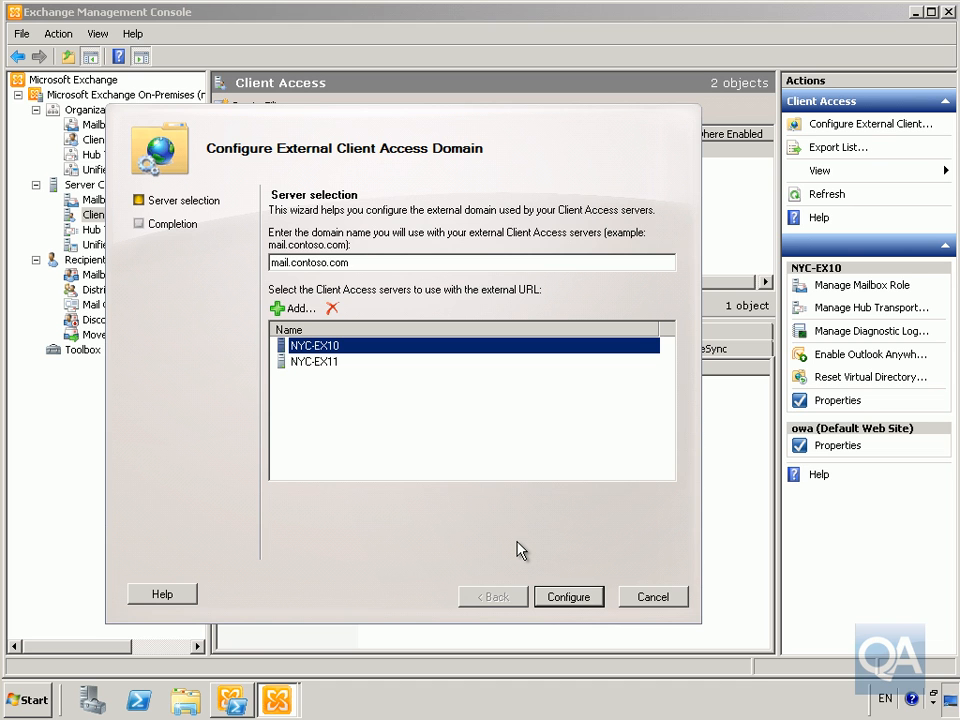
Apply mail.contoso.com to both servers, accepting each unresolvable ExternalUrl warning, until all 10 items succeed
left_click(565, 601)
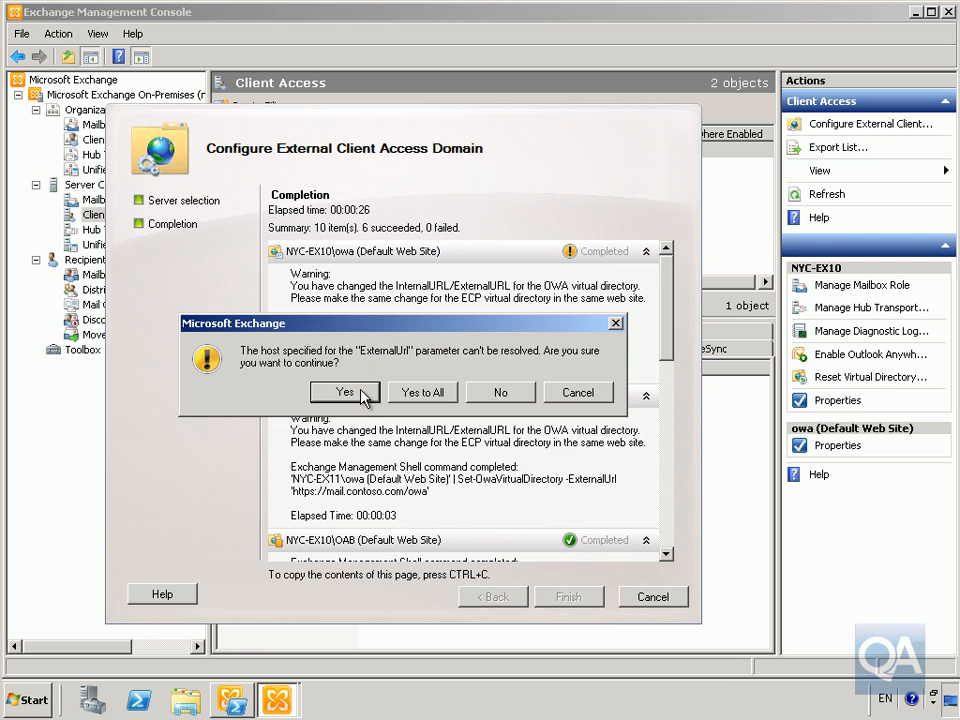
left_click(363, 393)
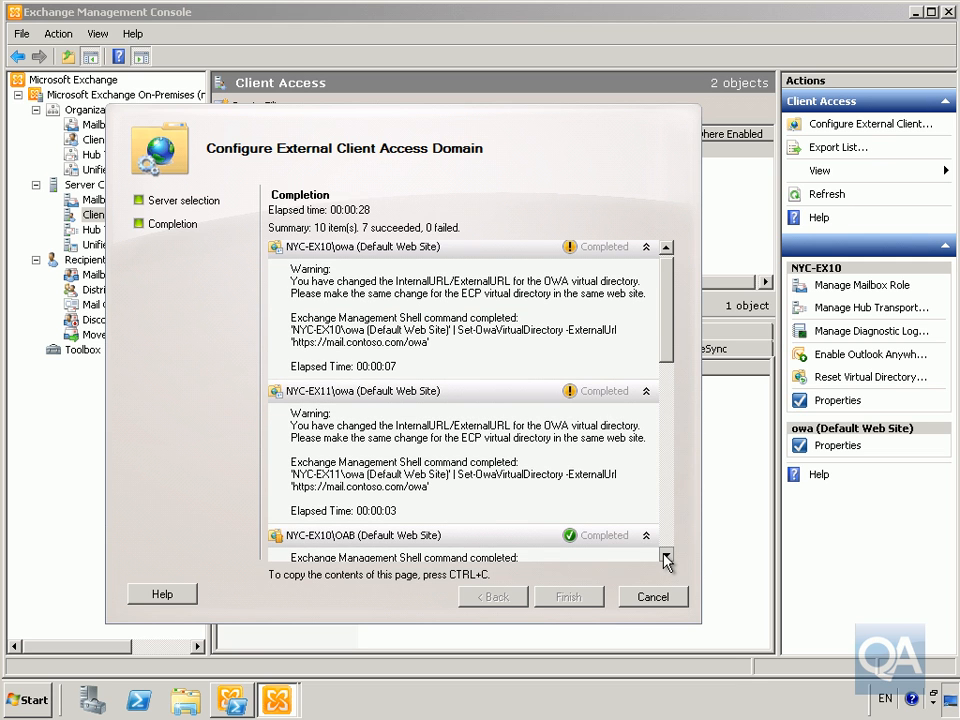
left_click(666, 556)
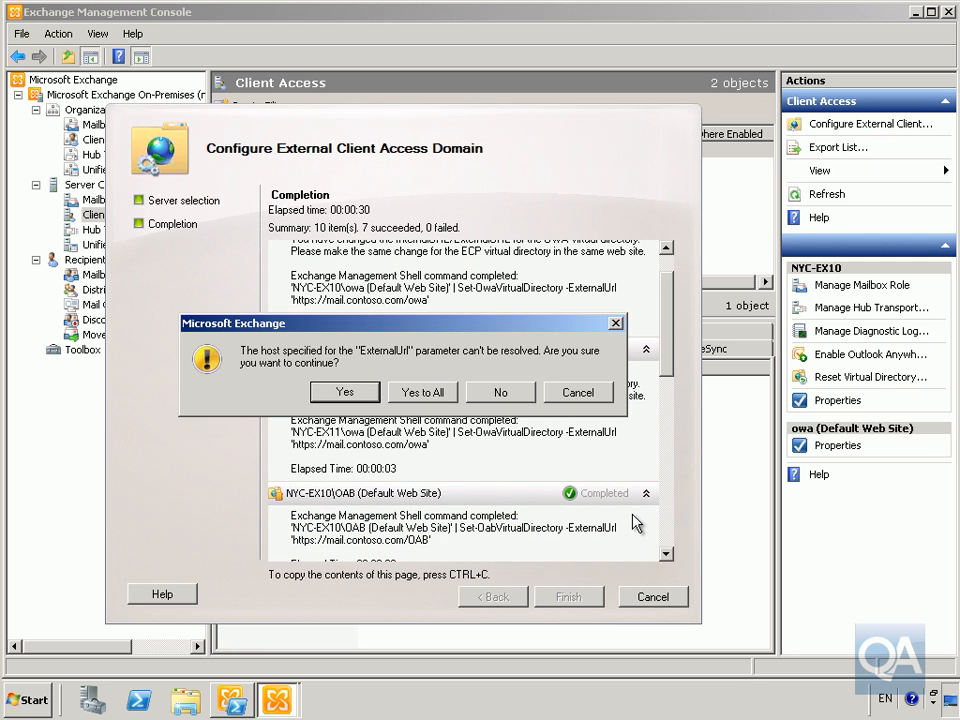
left_click(364, 392)
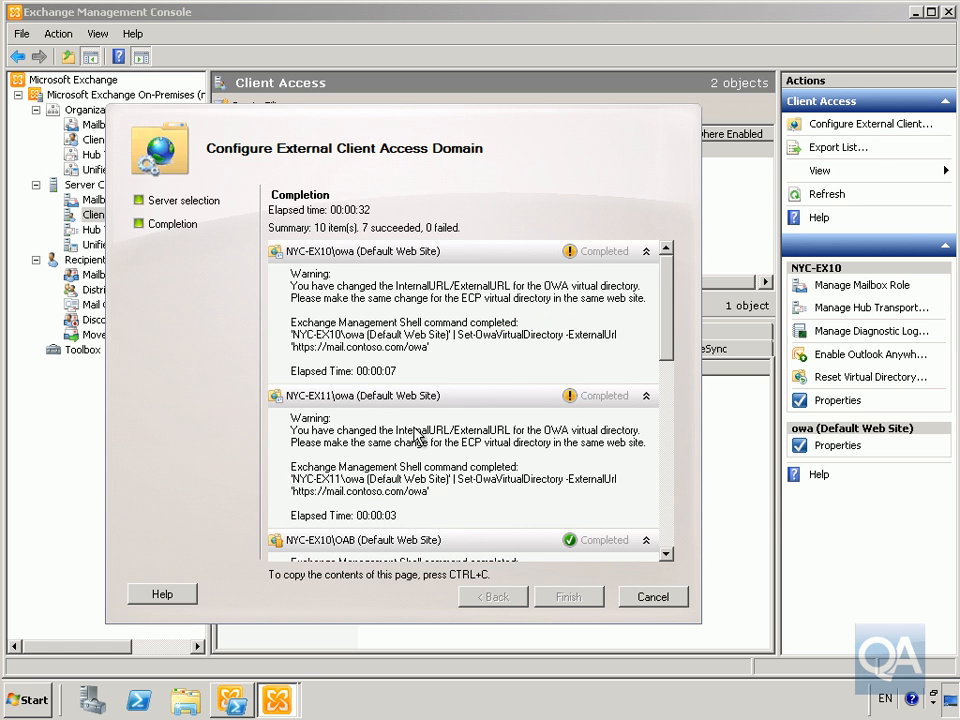
left_click(665, 556)
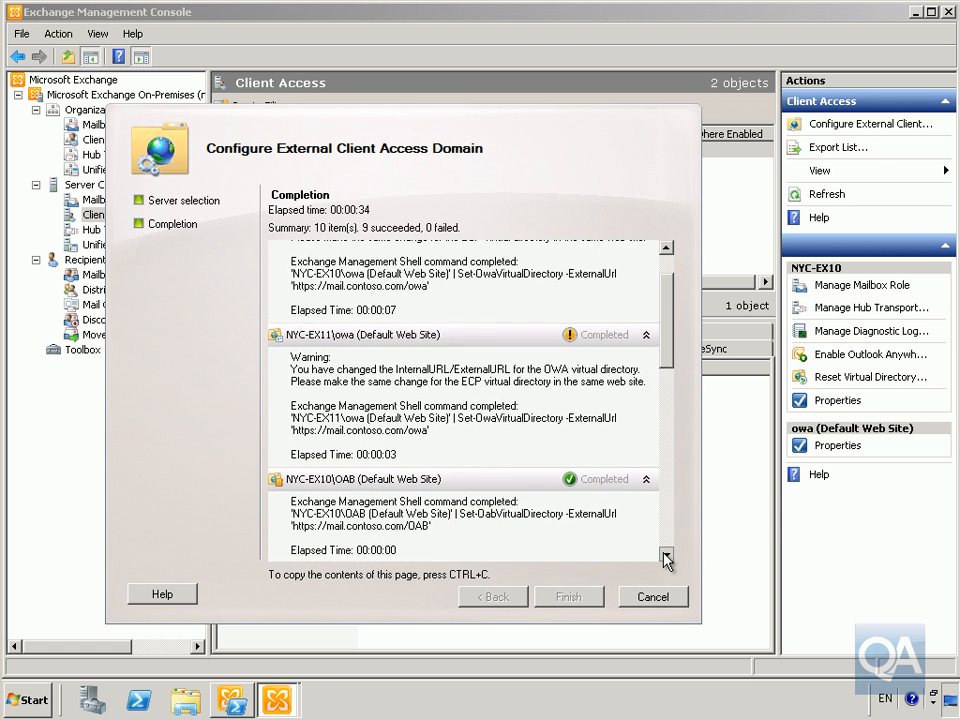
left_click_drag(665, 556, 665, 556)
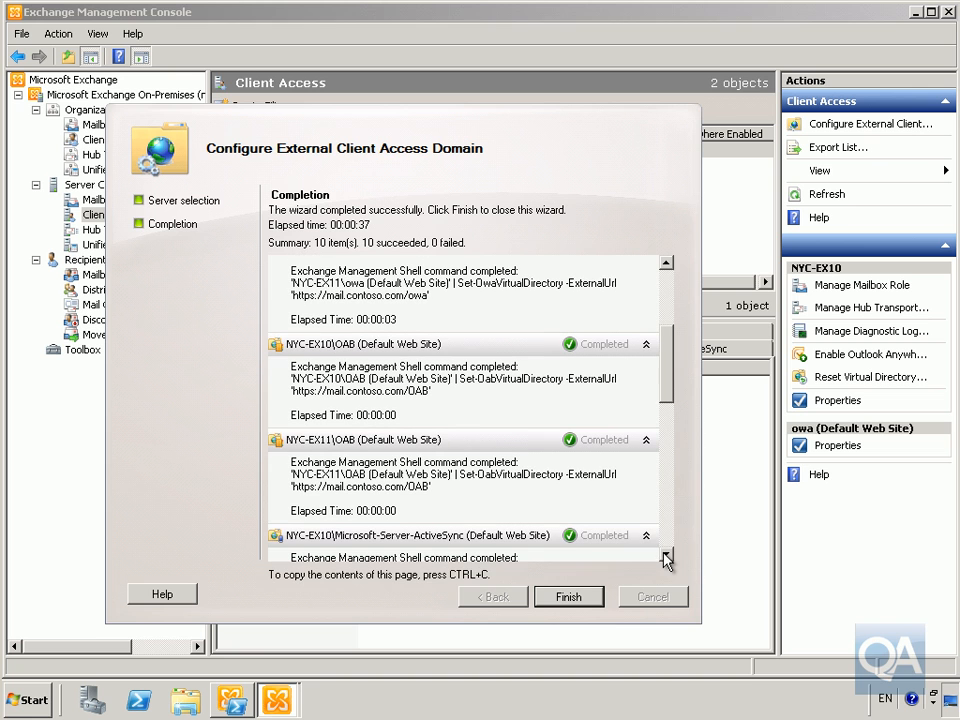
left_click(560, 600)
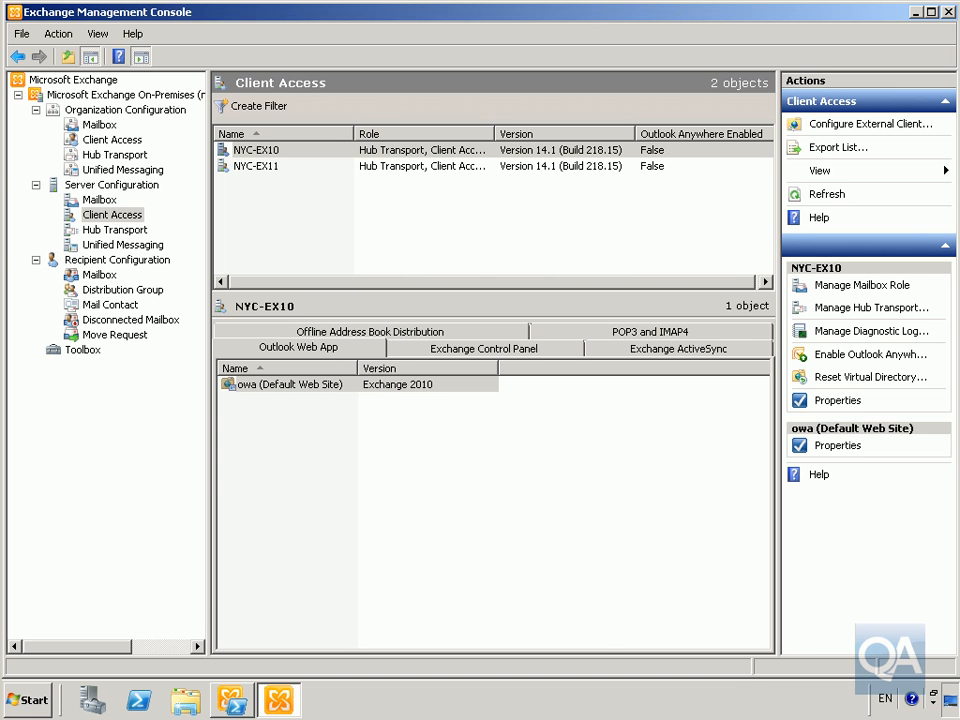
left_click(303, 388)
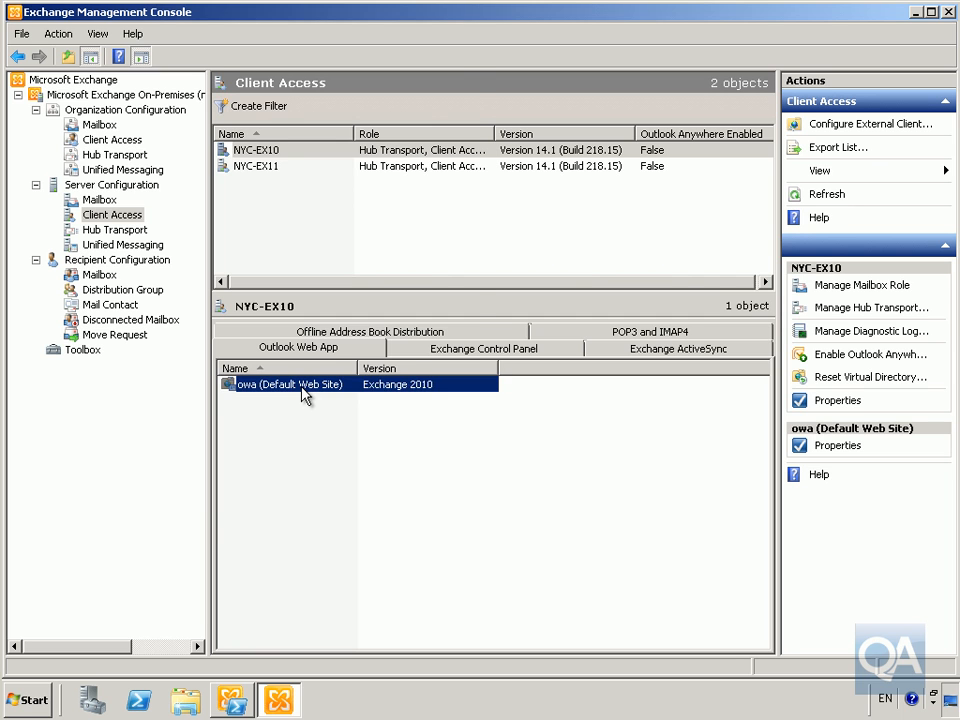
double_click(303, 386)
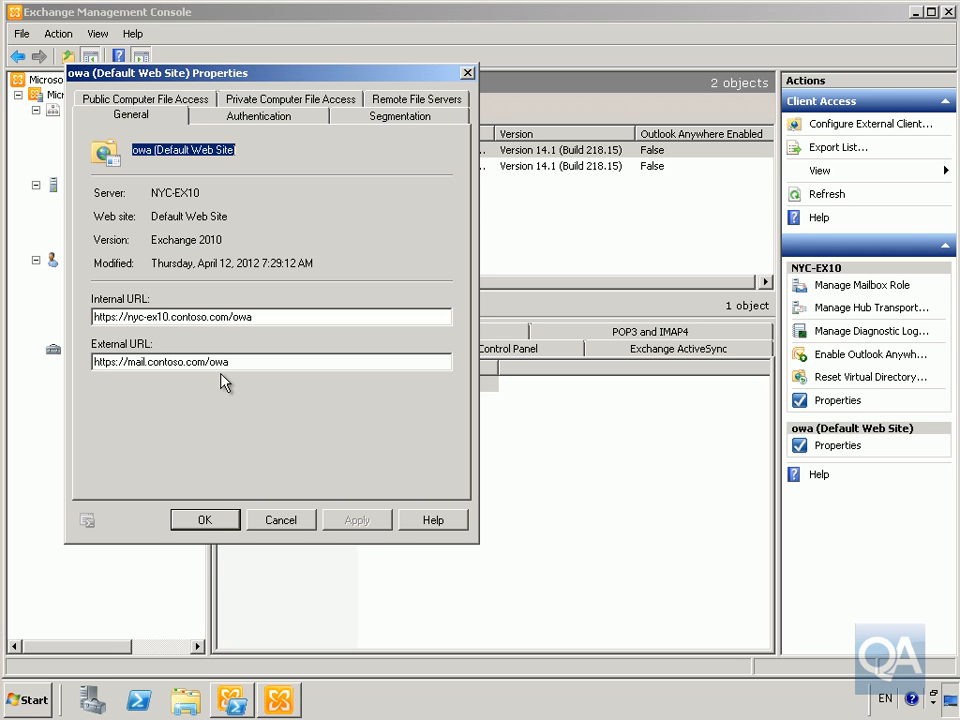
left_click(223, 521)
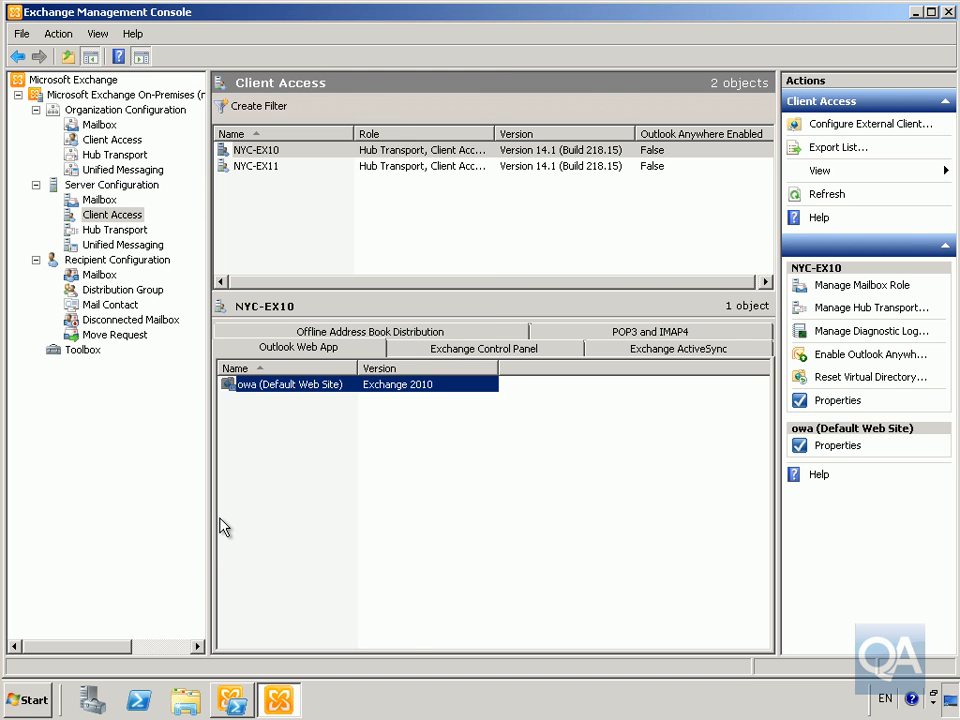
Begin a New Exchange Certificate on Server Configuration with friendly name 'Contoso Mail Certificate'
left_click(88, 189)
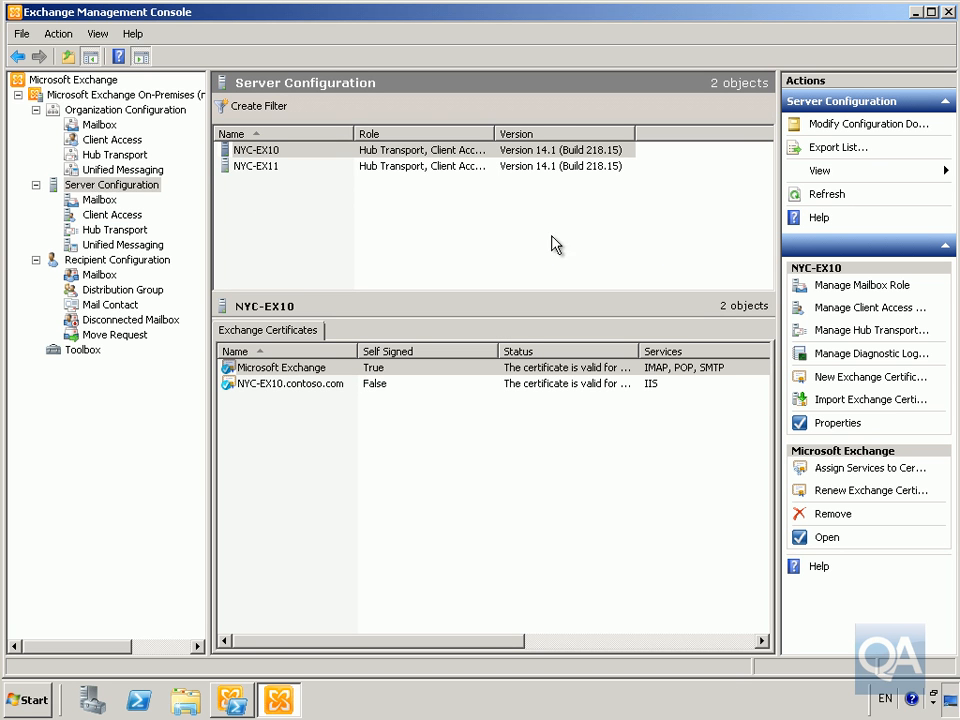
left_click(853, 388)
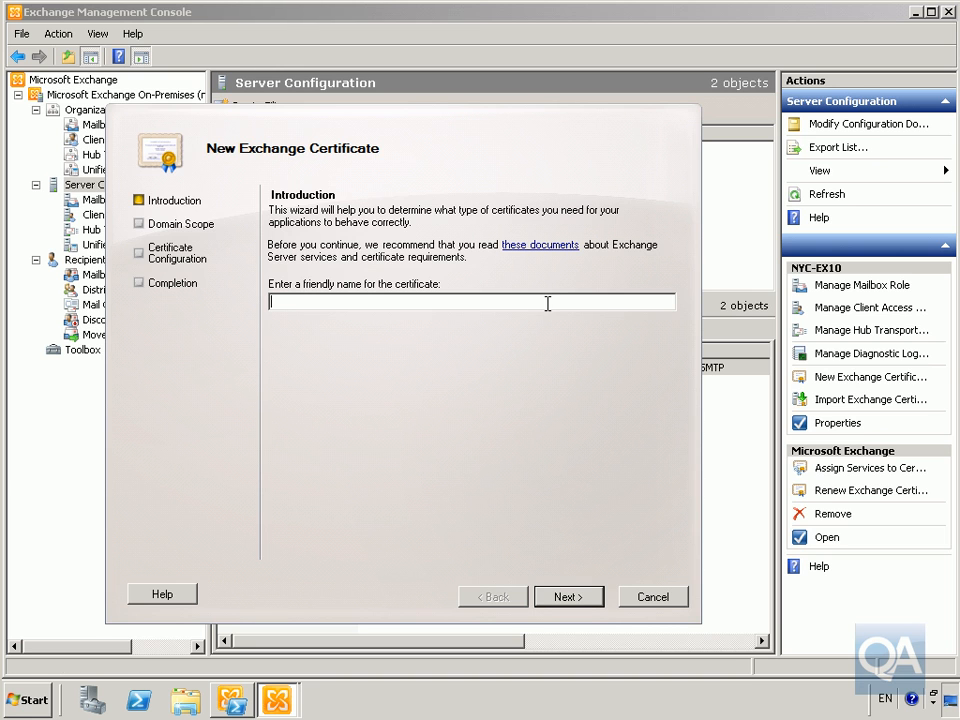
type("Contoso Mail Certificate")
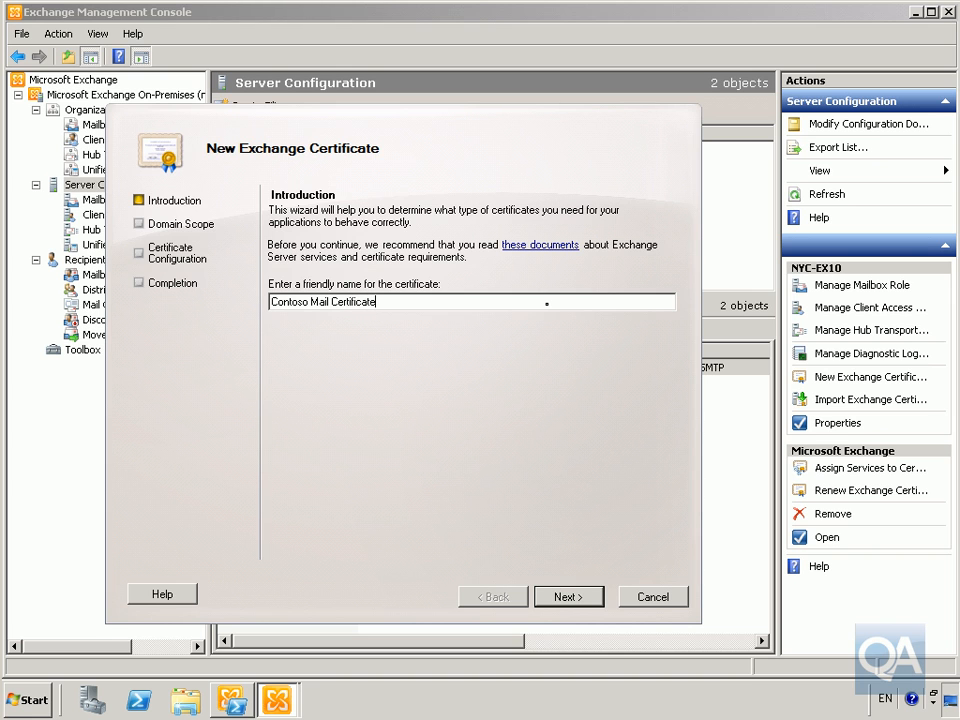
left_click(600, 597)
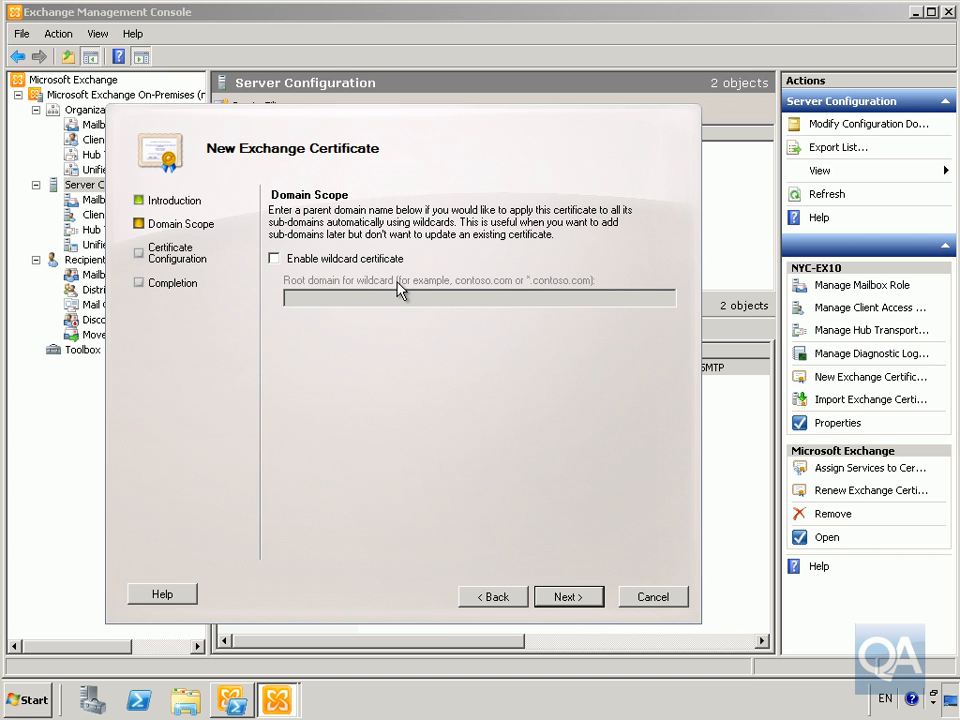
Mark Outlook Web App as used on both intranet and Internet, and show the Exchange ActiveSync domains
left_click(566, 597)
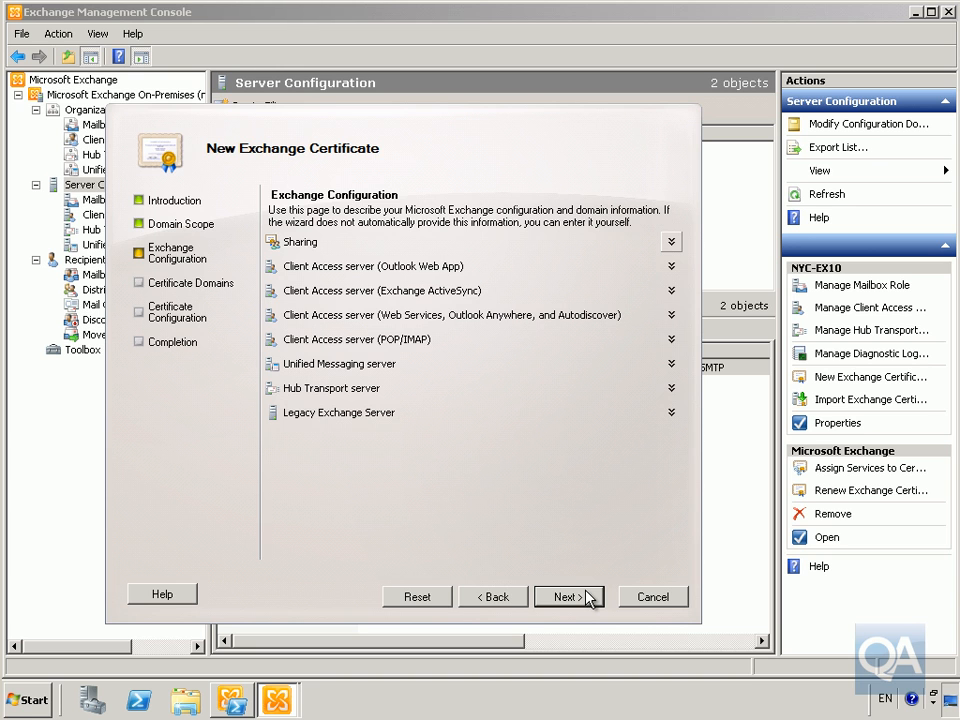
left_click(671, 268)
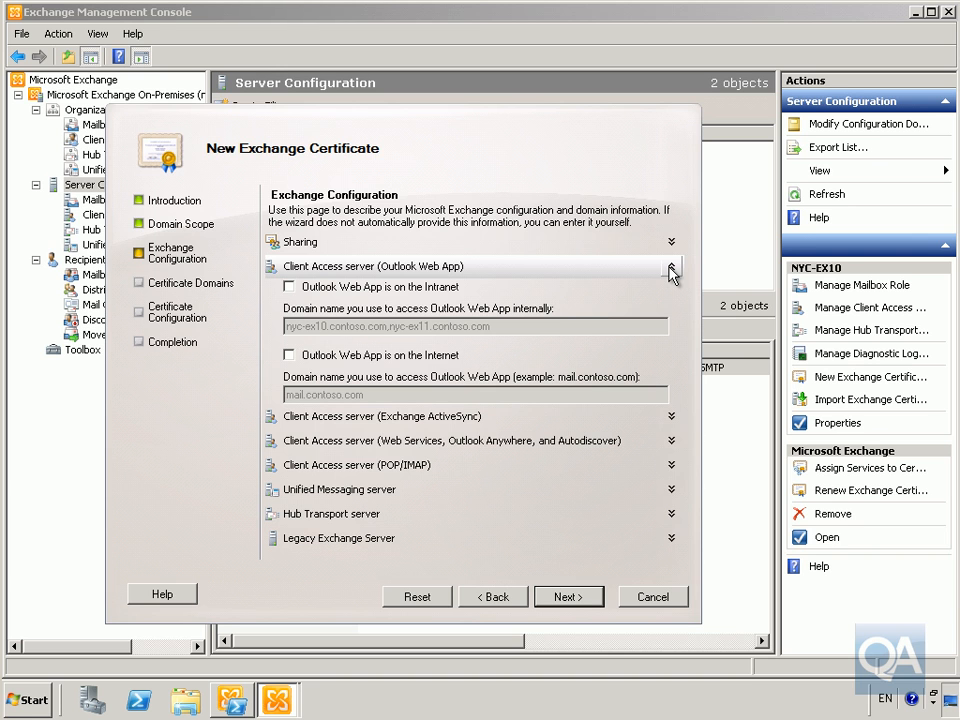
left_click(381, 289)
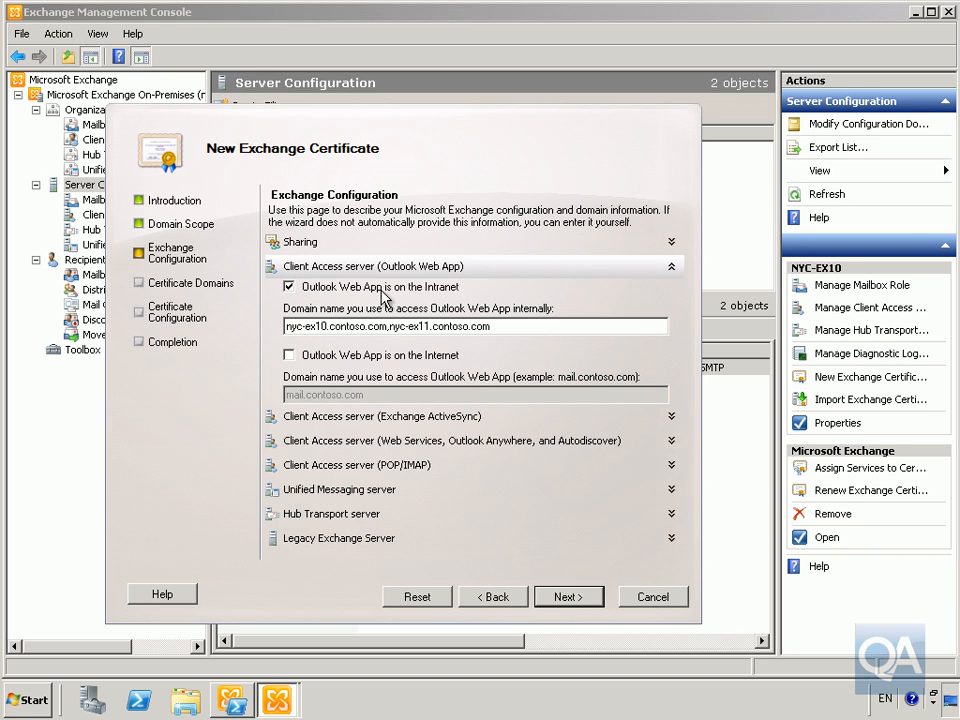
left_click(368, 358)
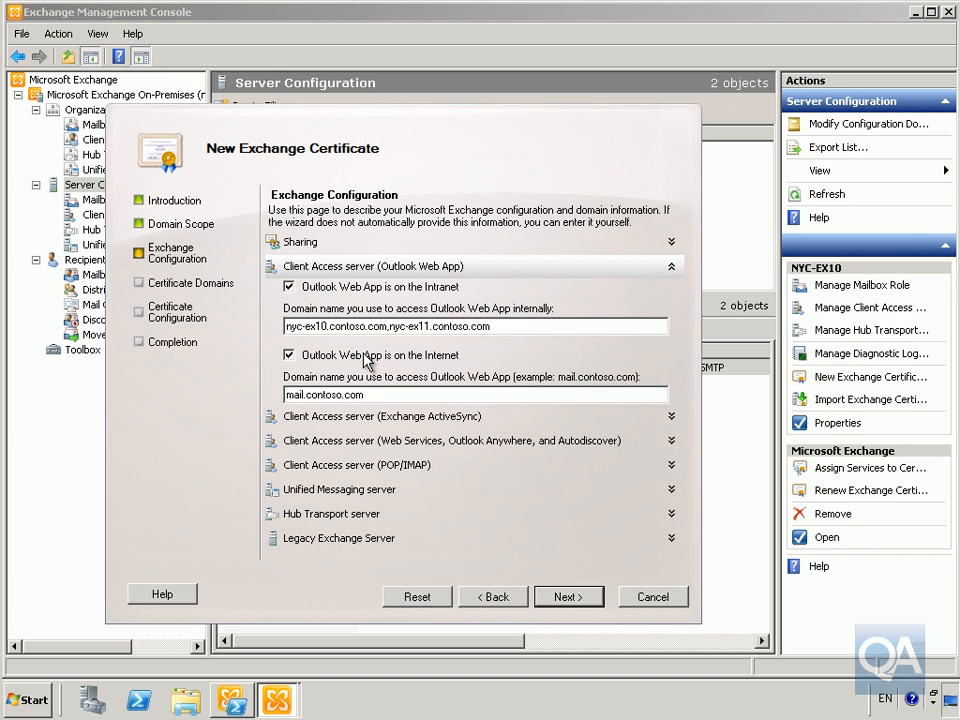
left_click(671, 418)
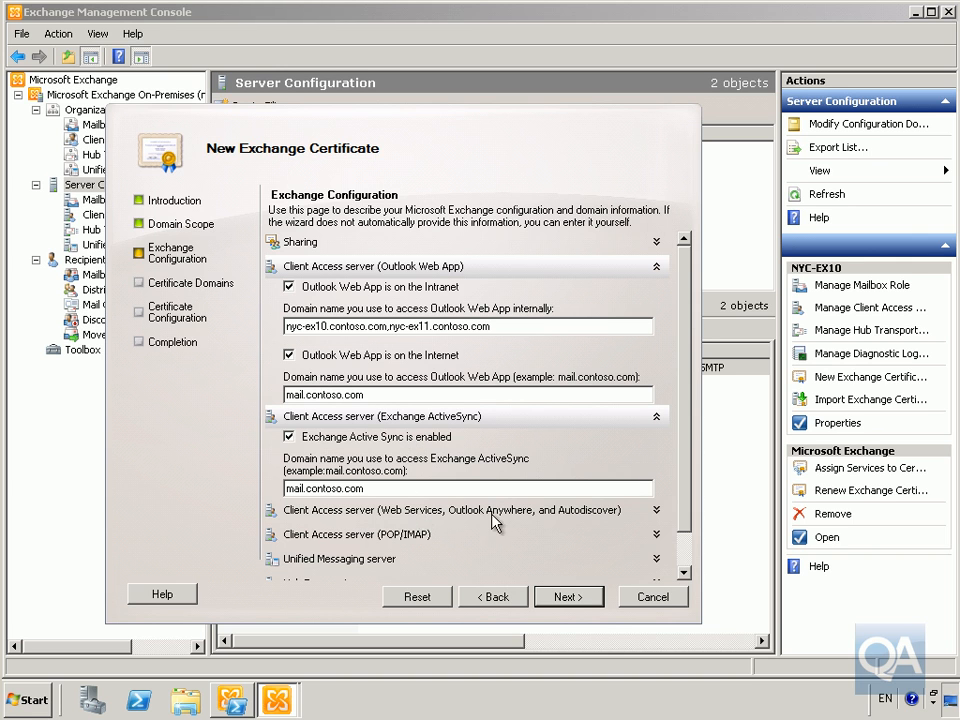
Review the web services and Autodiscover domain settings for the certificate
left_click(657, 511)
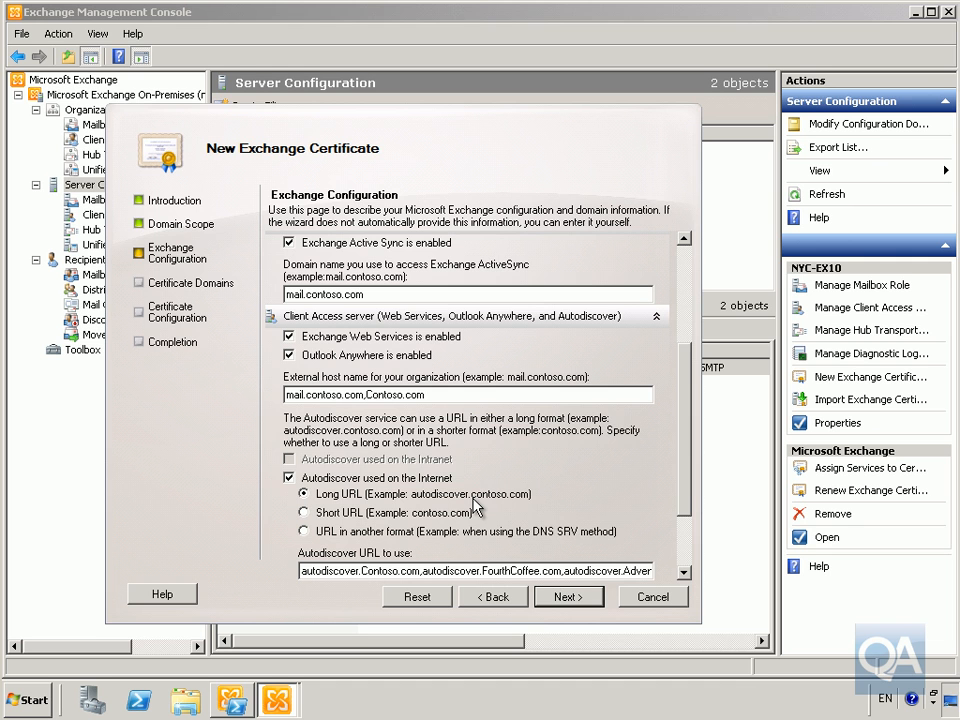
scroll(690, 575, "down", 4)
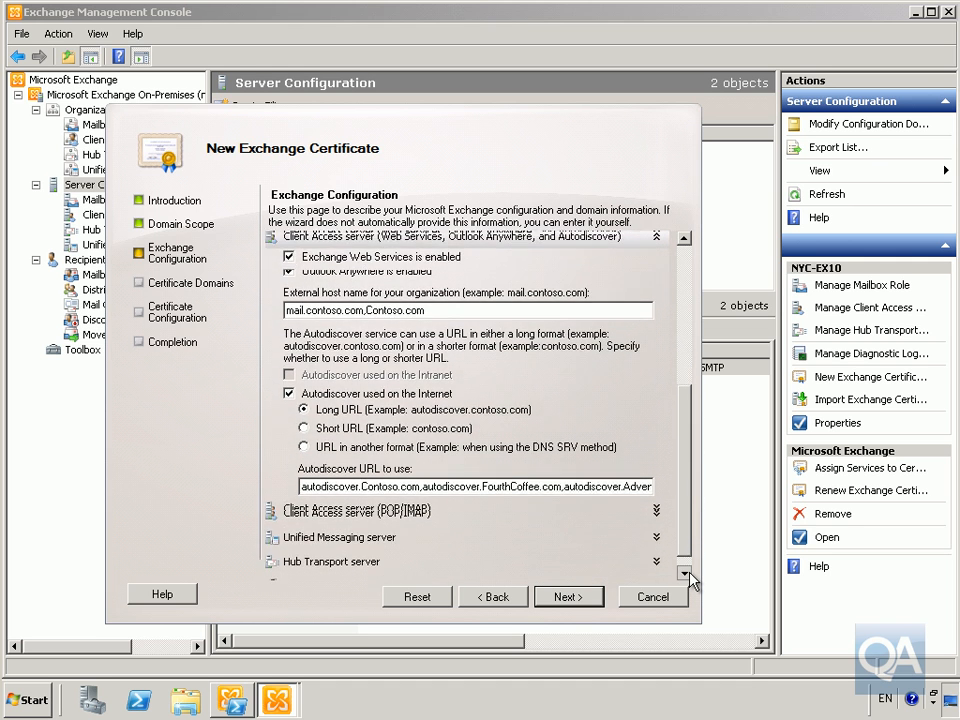
left_click(685, 573)
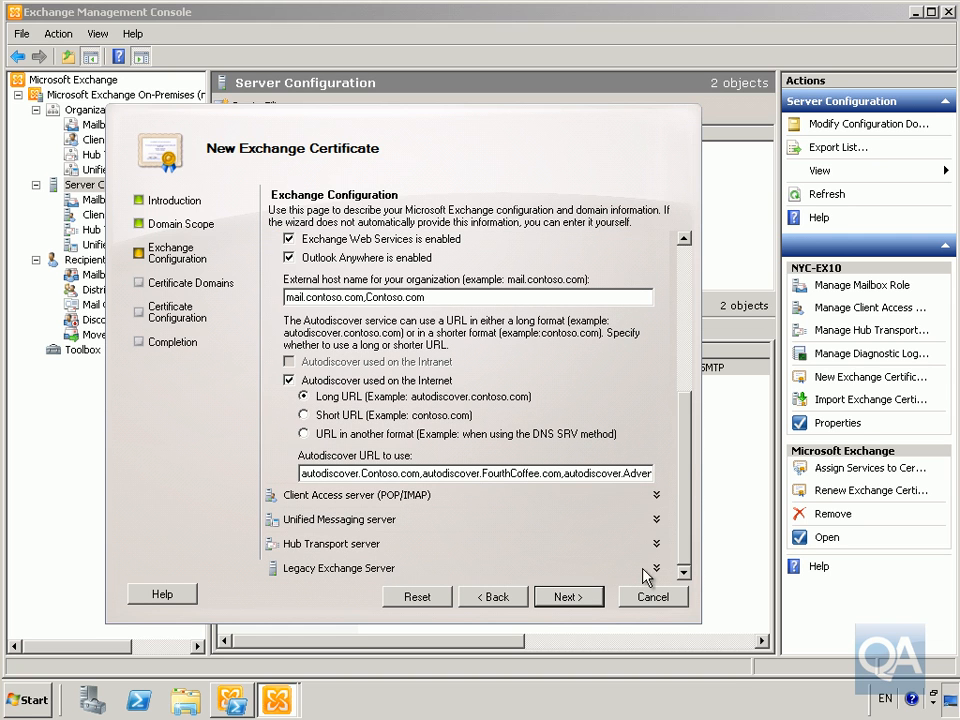
Enable legacy domains, deleting FourthCoffee and Adventure-Works so only legacy.Contoso.com remains
left_click(657, 569)
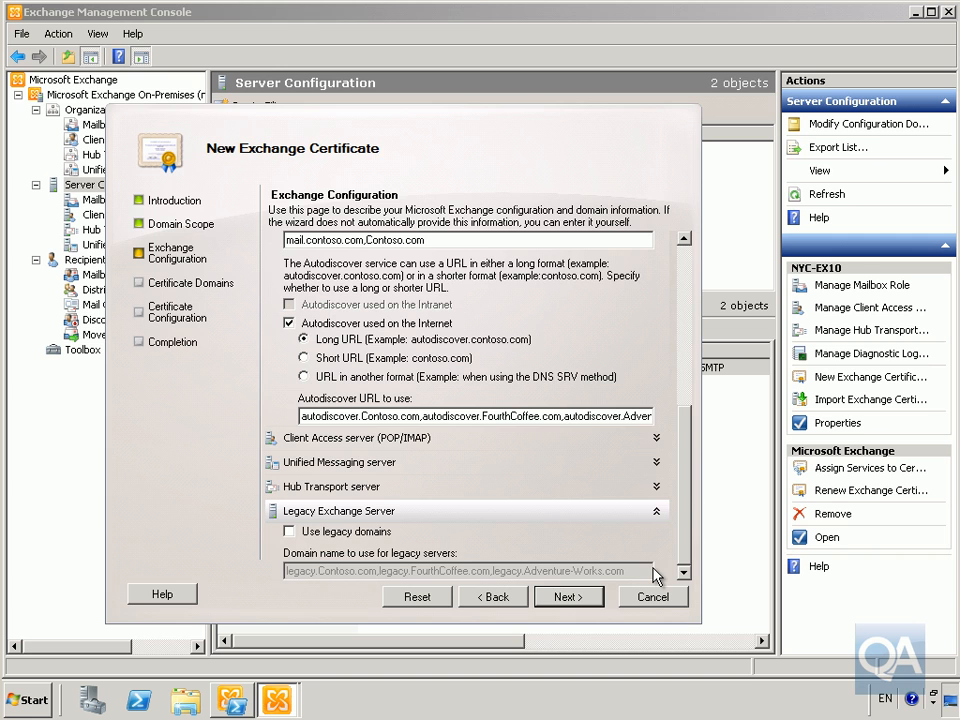
left_click(384, 533)
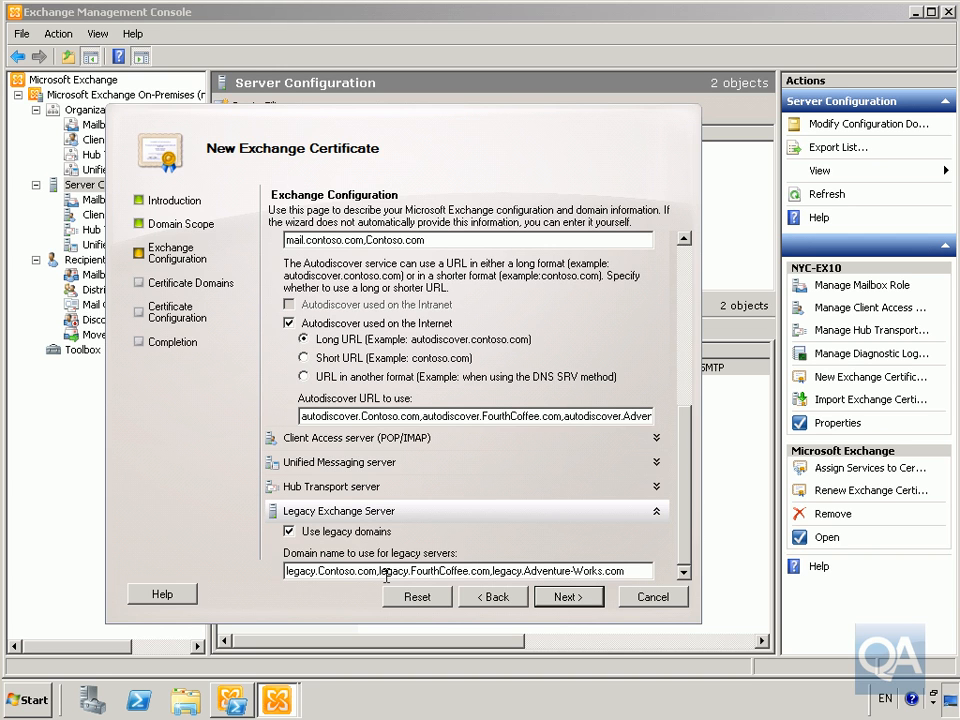
left_click_drag(378, 572, 627, 571)
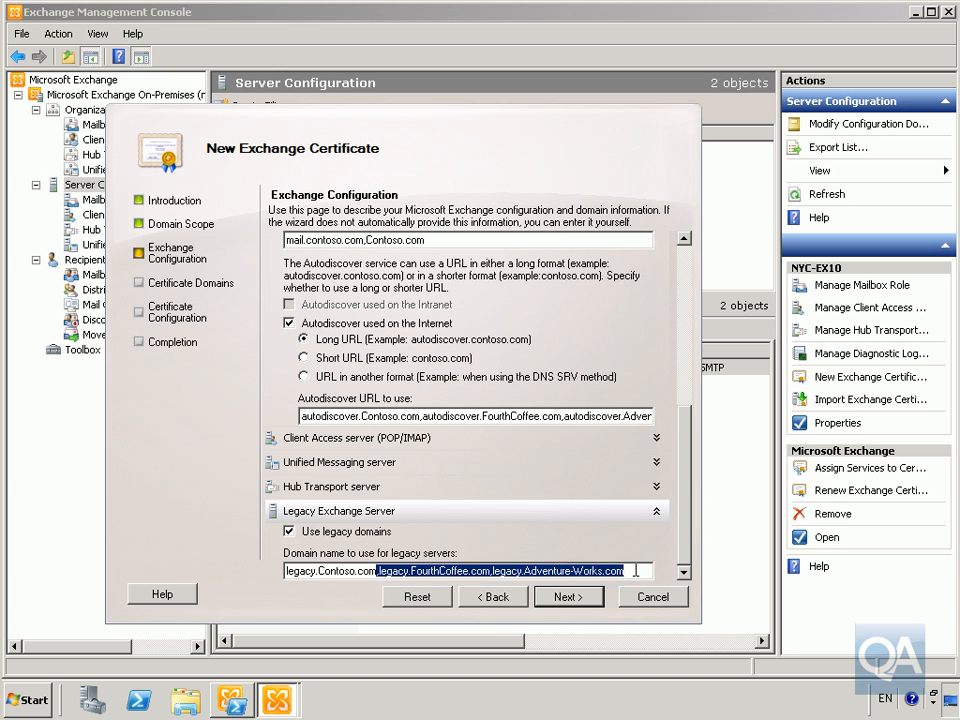
key("Delete")
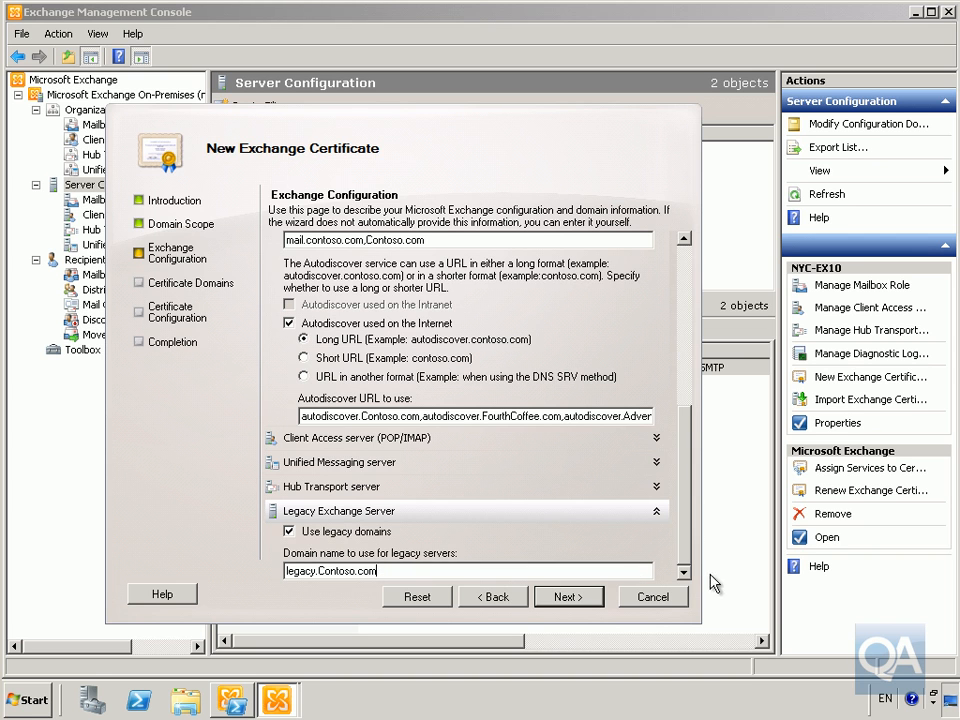
left_click(566, 597)
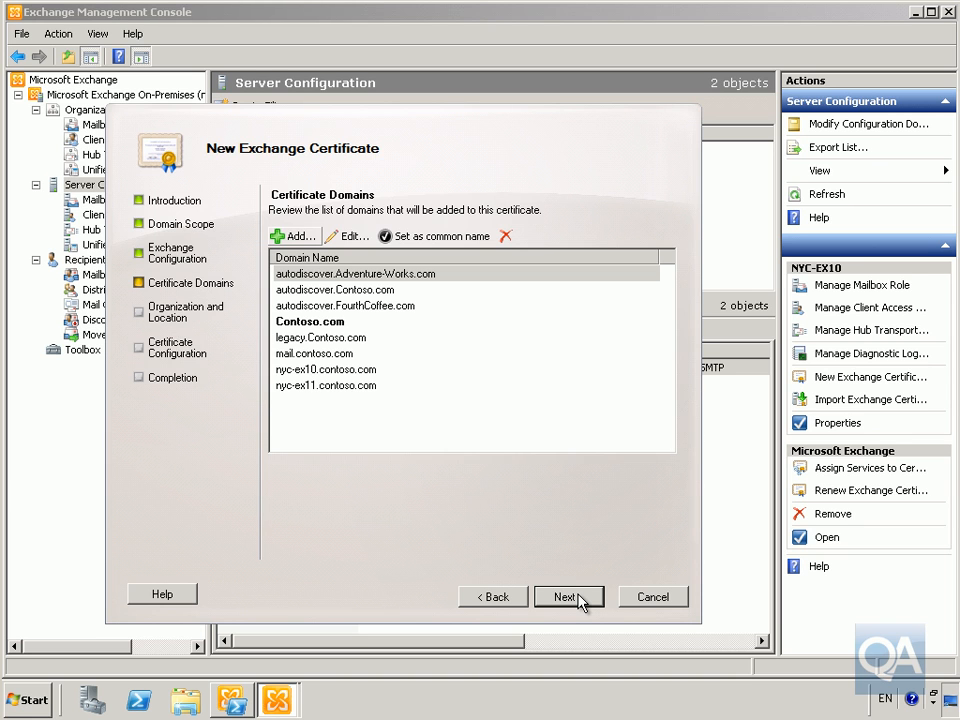
Keep organization Contoso, unit Messaging, New York, and save the request file as CertRequest.req
left_click(566, 597)
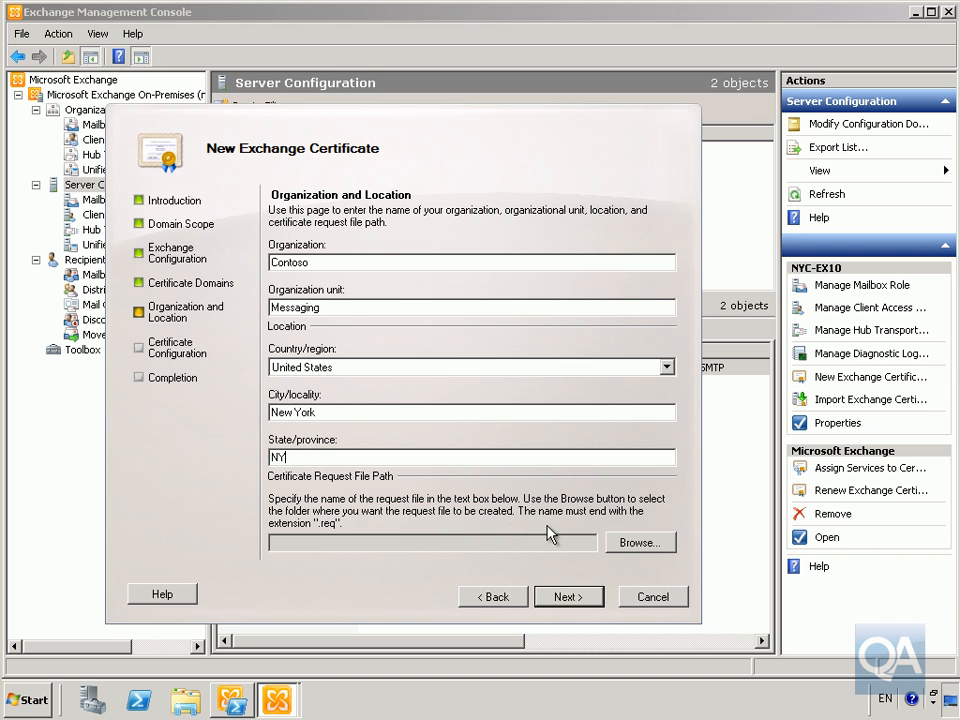
left_click(608, 542)
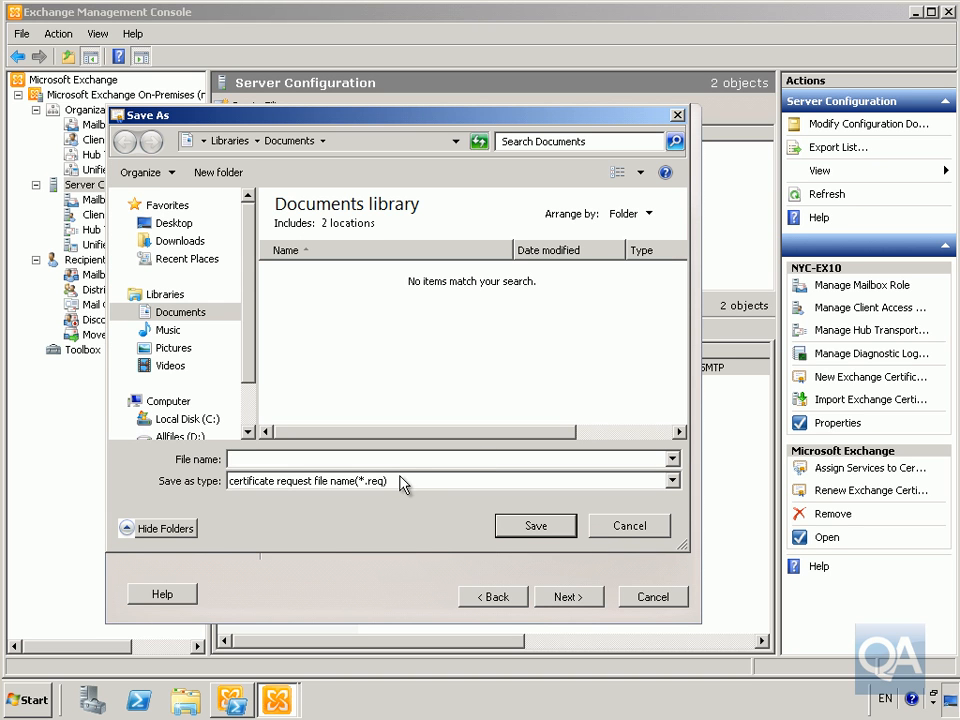
type("CertRequest")
left_click(514, 530)
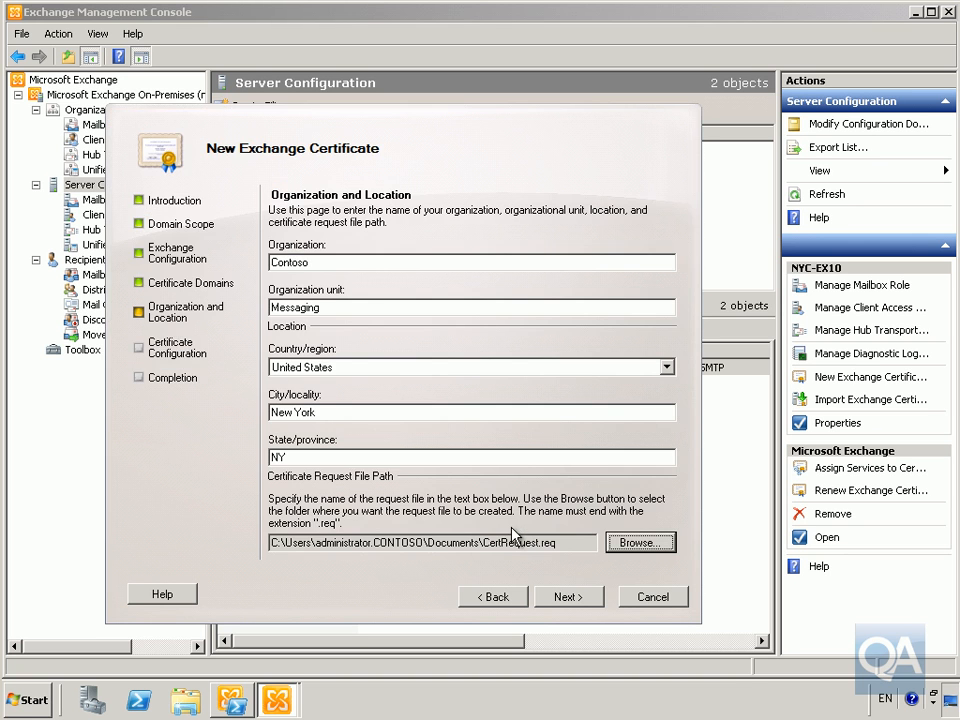
Generate the Contoso Mail Certificate request into CertRequest.req and finish the wizard
left_click(566, 598)
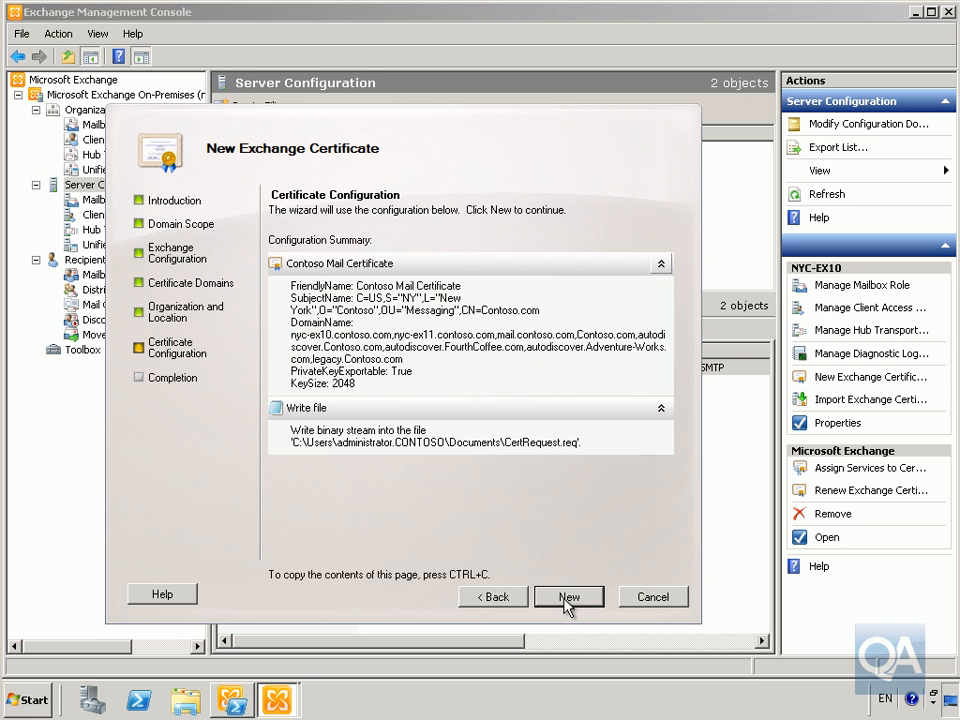
left_click(567, 598)
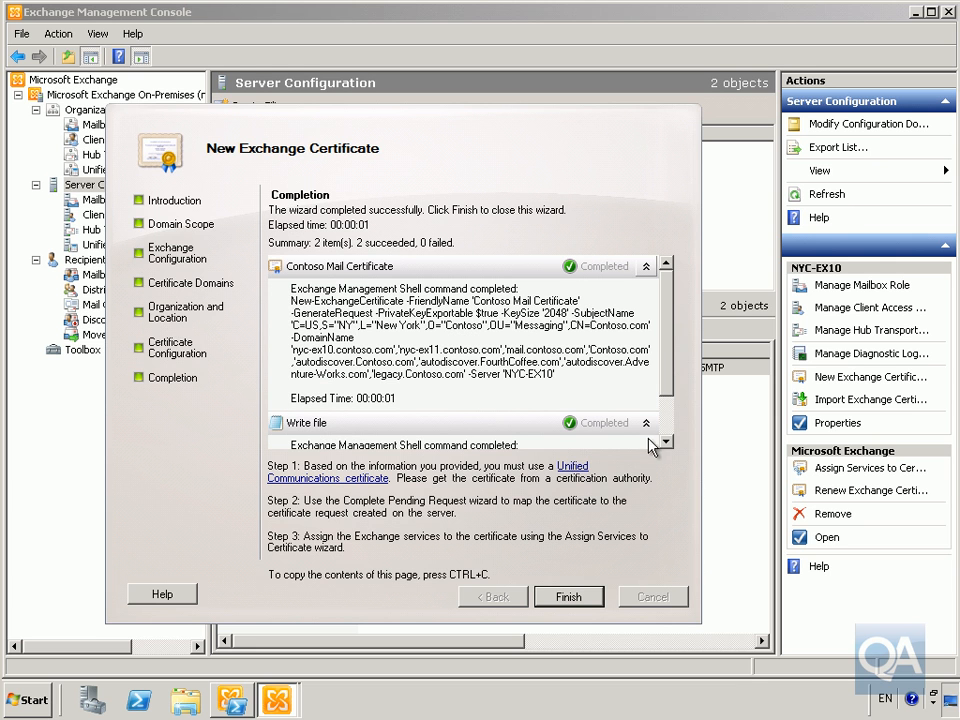
left_click_drag(669, 409, 669, 426)
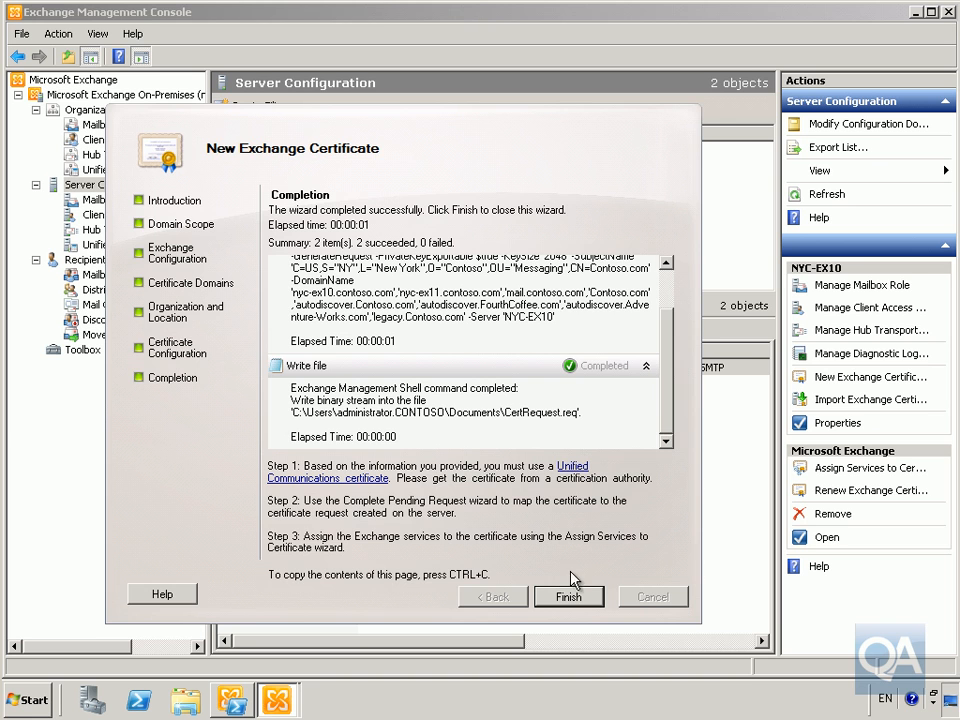
left_click(589, 598)
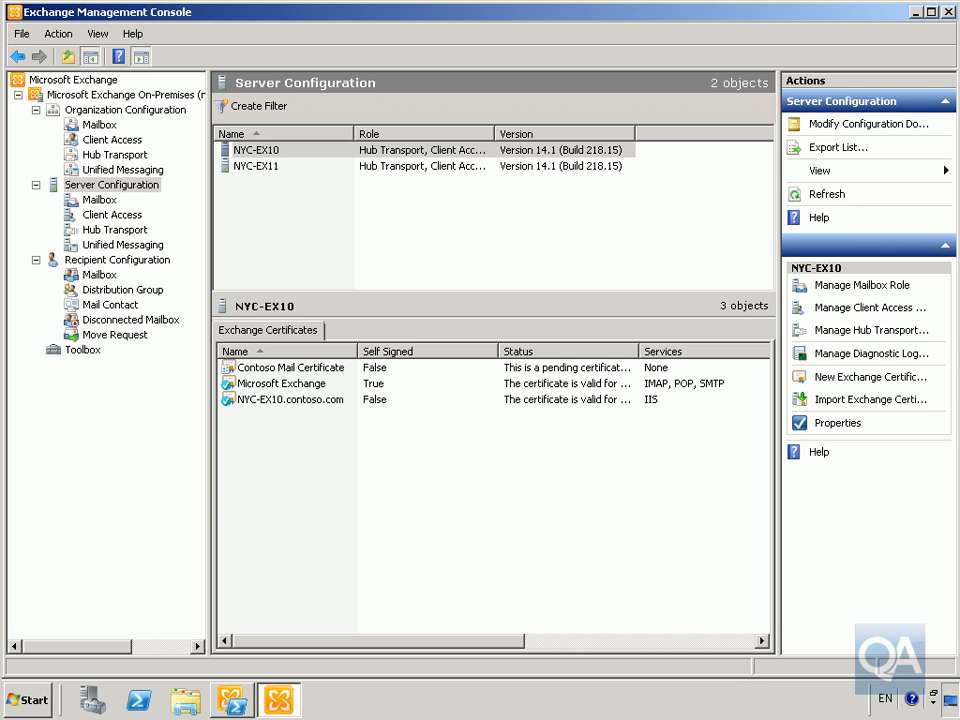
Open CertRequest.req from the Documents library in Notepad
left_click(187, 698)
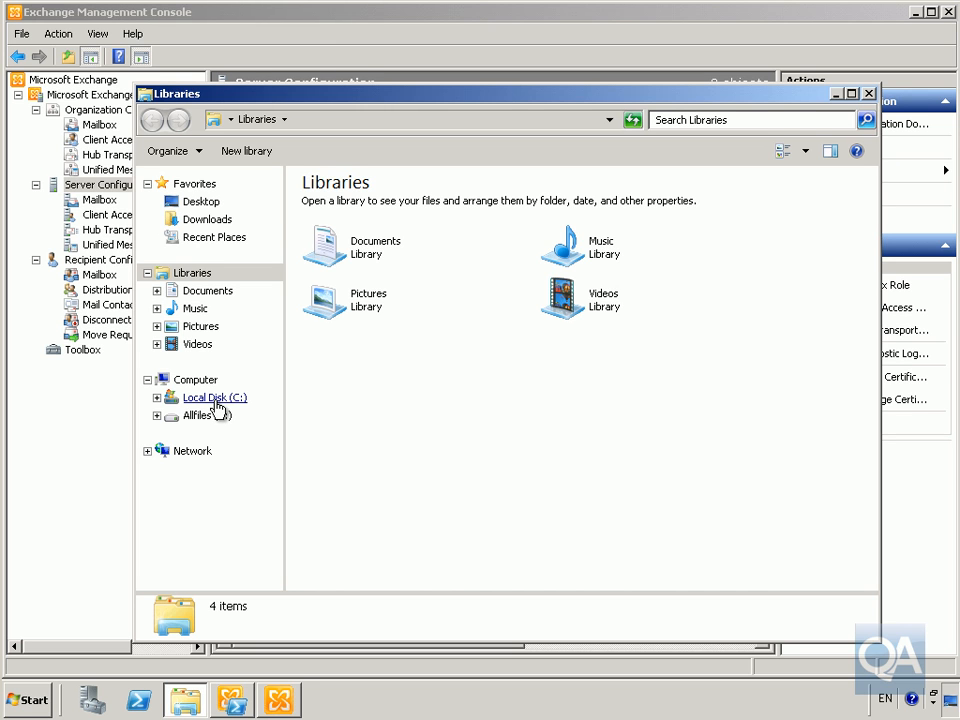
left_click(220, 292)
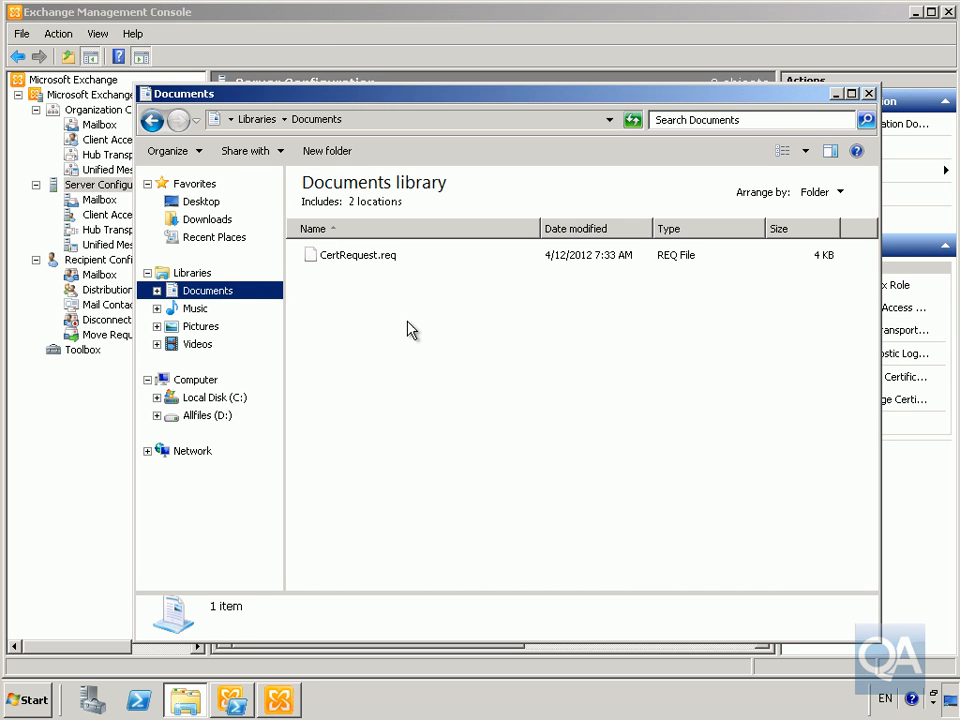
right_click(375, 263)
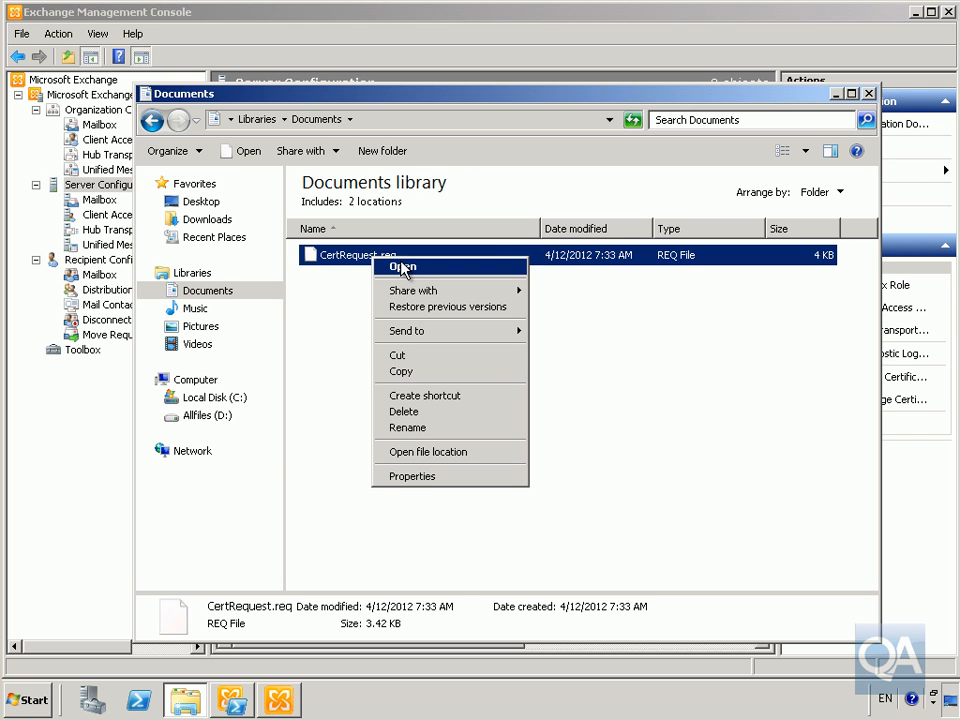
left_click(403, 268)
left_click(410, 397)
left_click(538, 433)
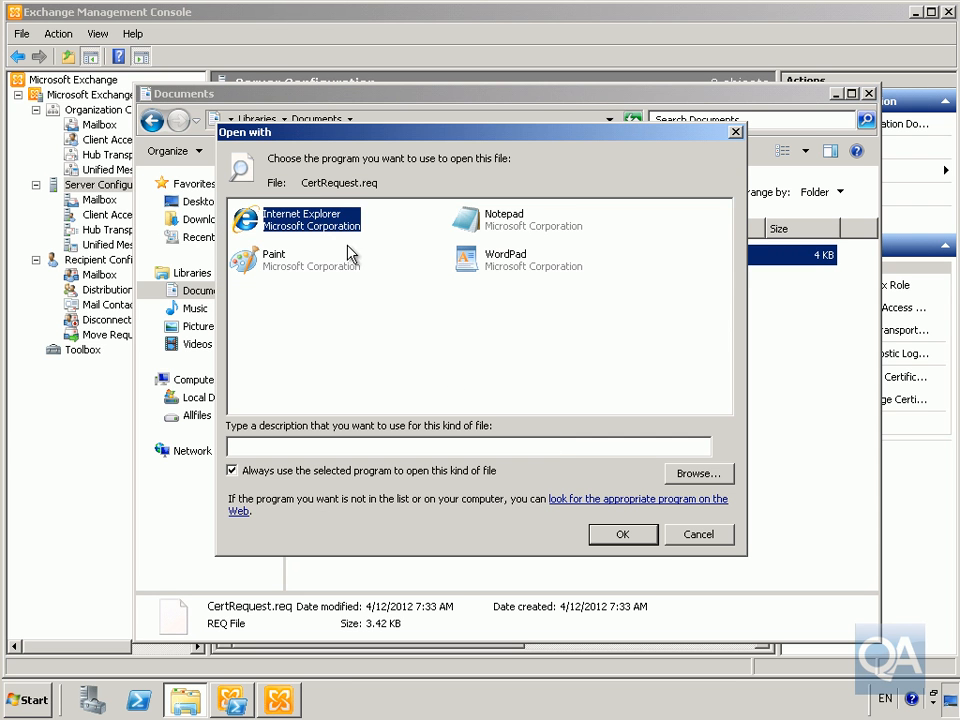
left_click(467, 220)
left_click(608, 539)
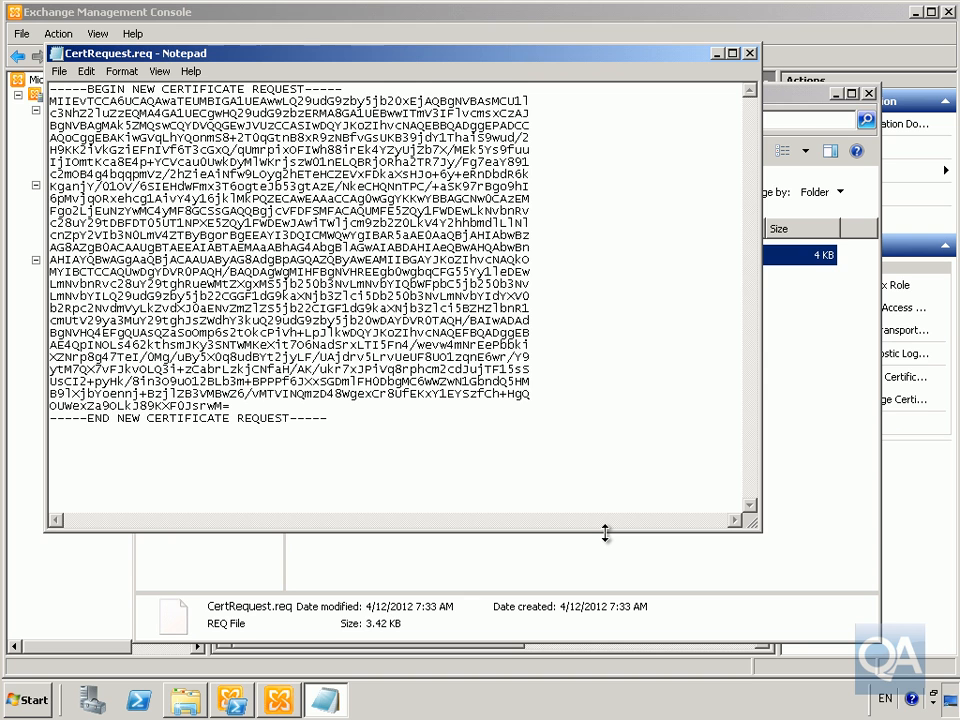
Select all the certificate request text and show All Programs in the Start menu
key("ctrl+a")
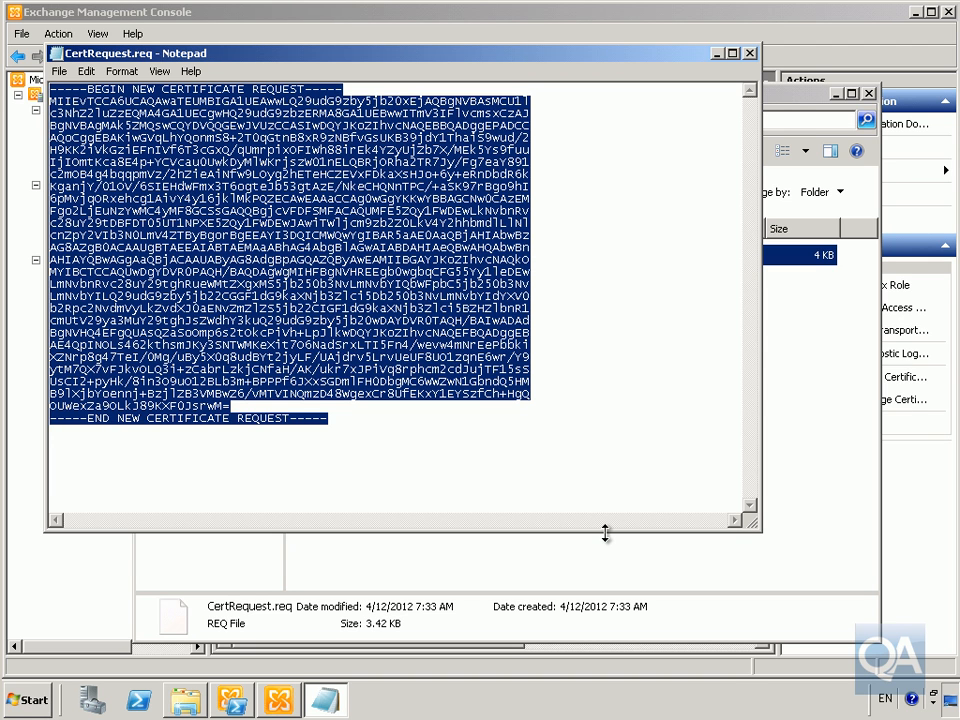
left_click(33, 699)
left_click(52, 630)
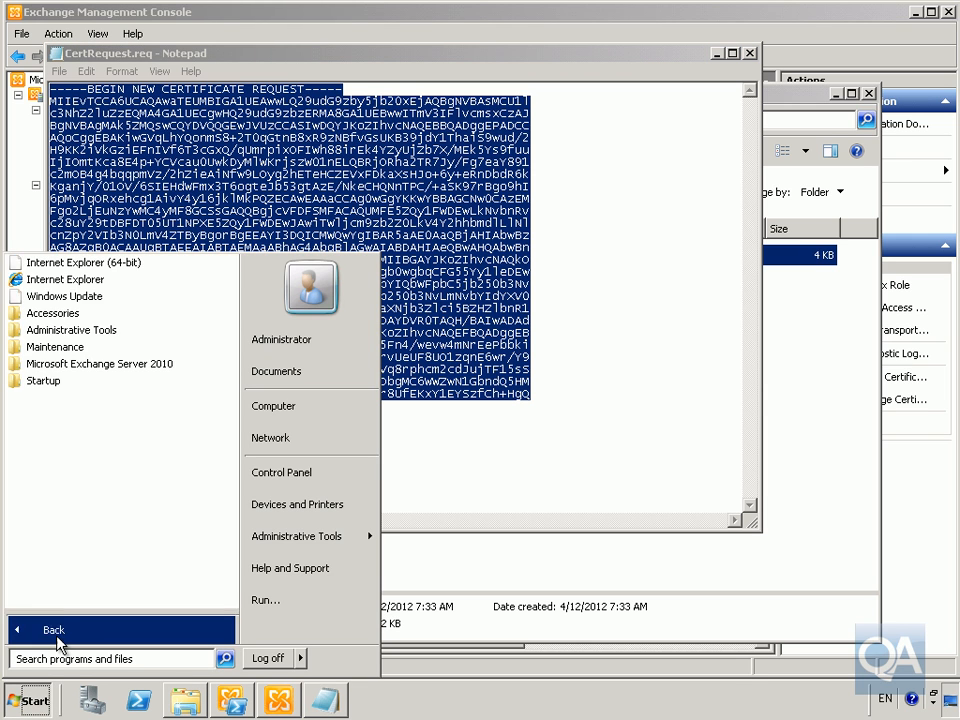
left_click(74, 283)
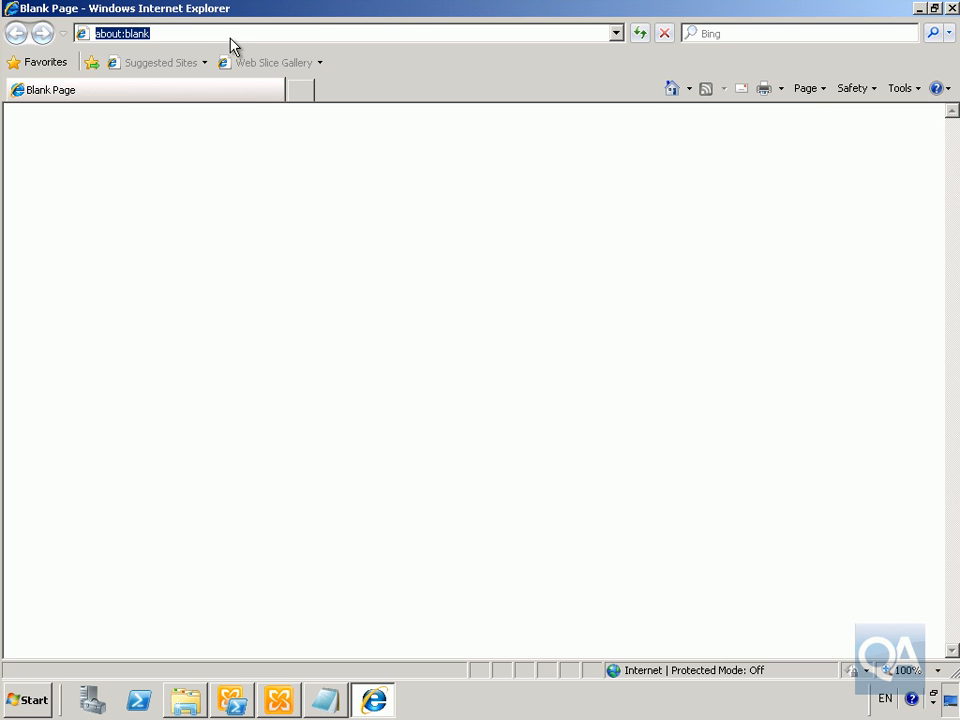
left_click(233, 36)
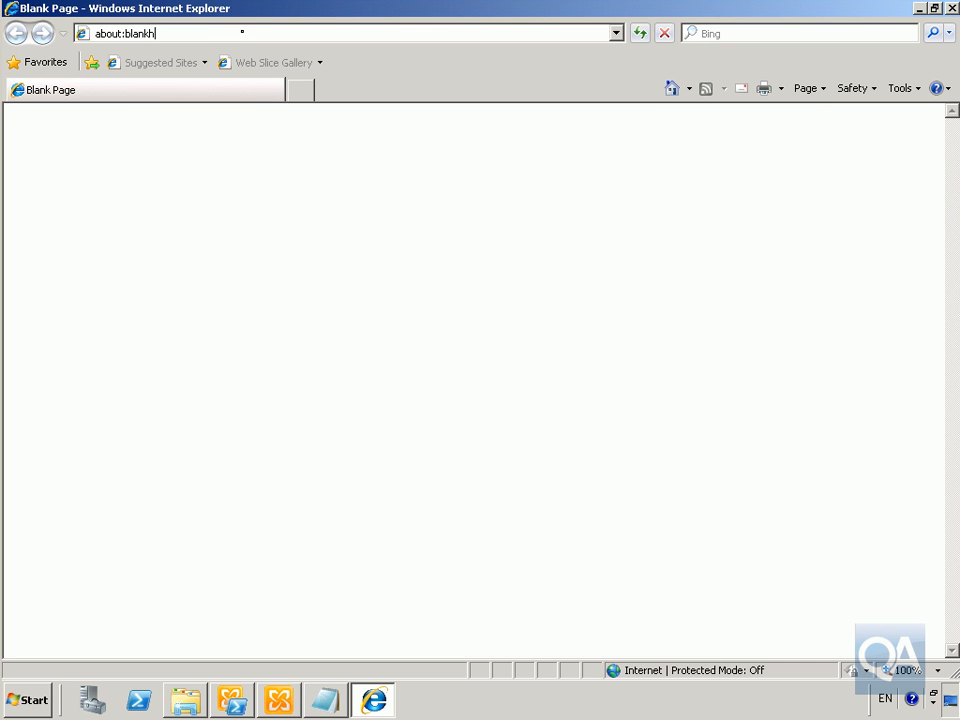
type("http://")
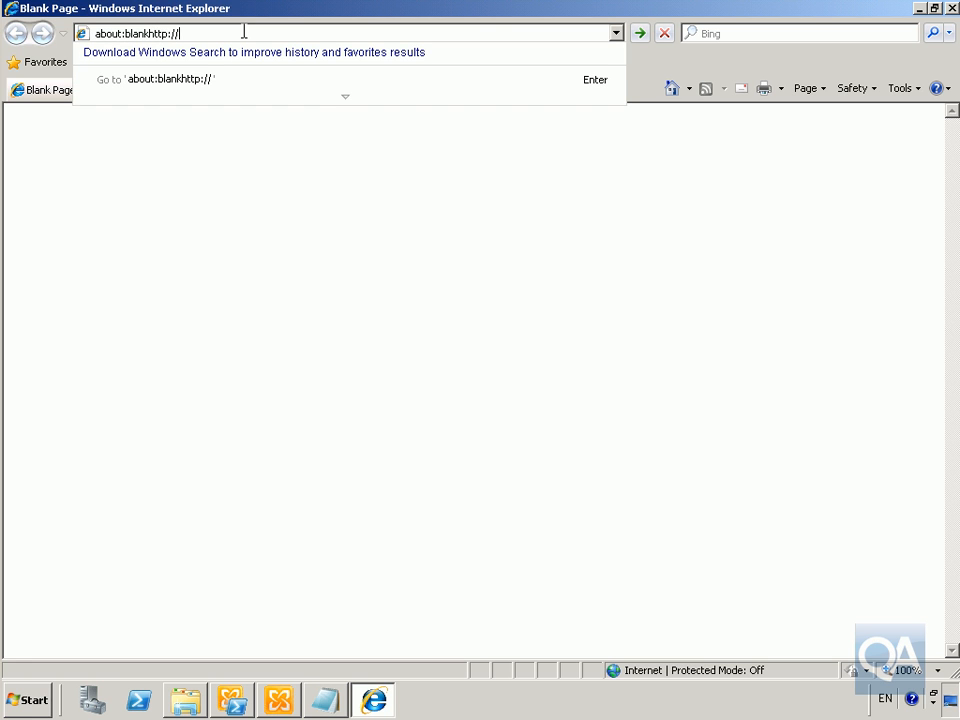
type("nyc-dc1.con")
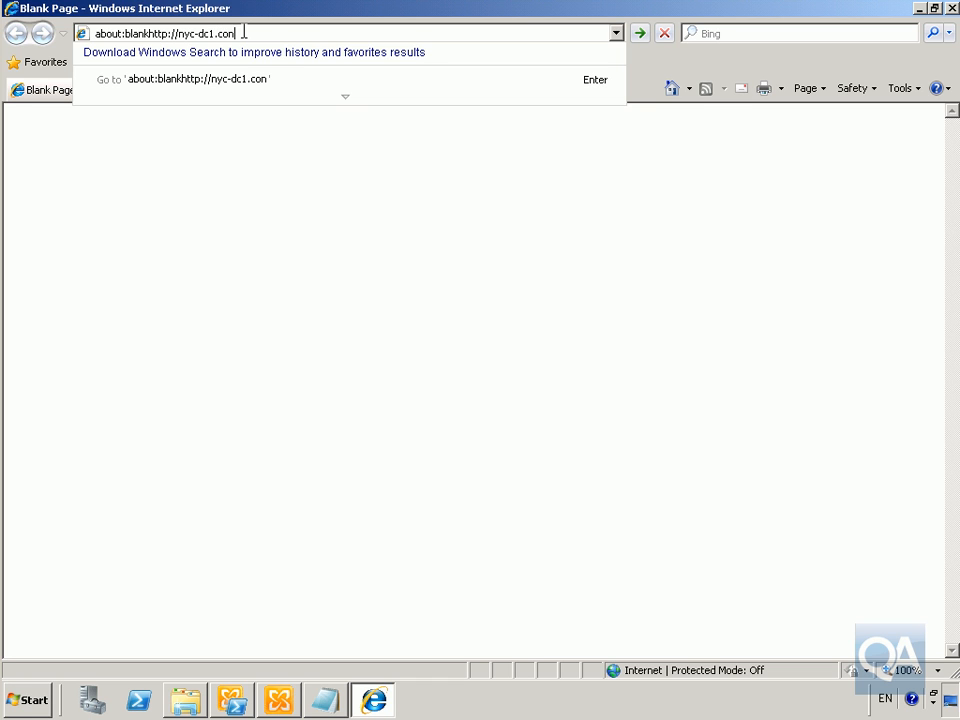
type("toso.com/certsrv")
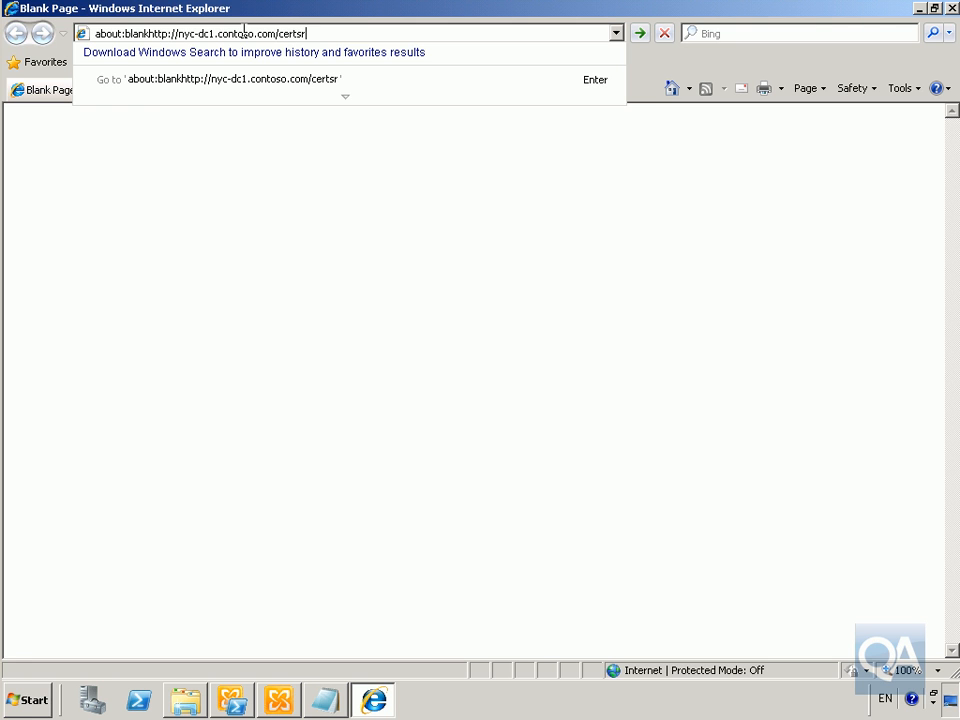
key("Return")
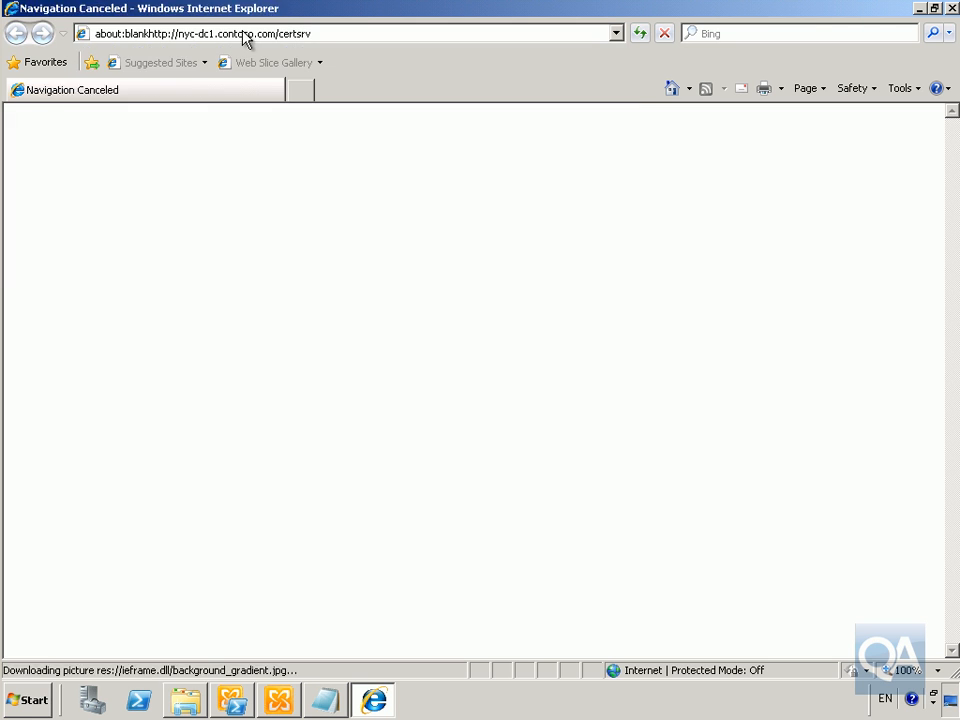
left_click(150, 33)
left_click(150, 33)
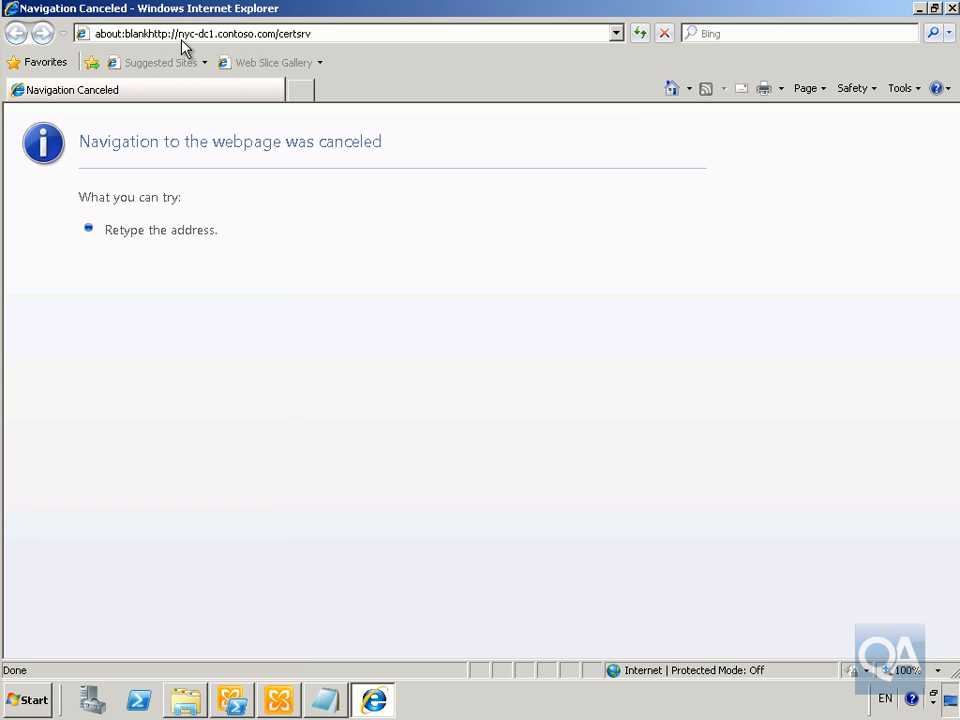
key("BackSpace")
key("BackSpace")
key("BackSpace")
key("BackSpace")
key("BackSpace")
key("BackSpace")
key("BackSpace")
key("BackSpace")
key("BackSpace")
key("BackSpace")
key("Delete")
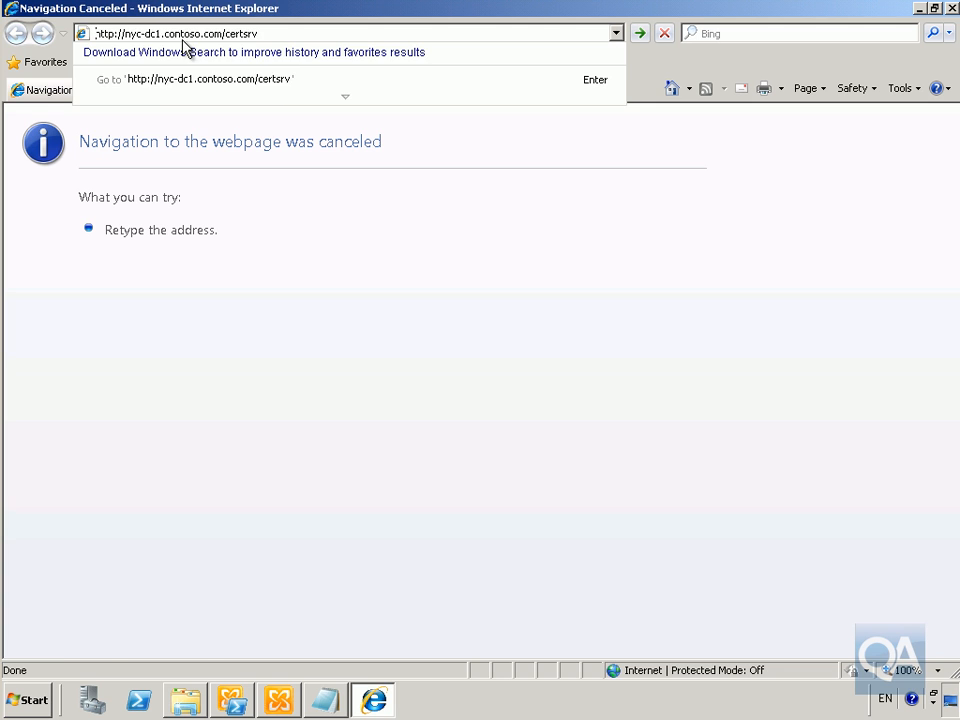
key("Return")
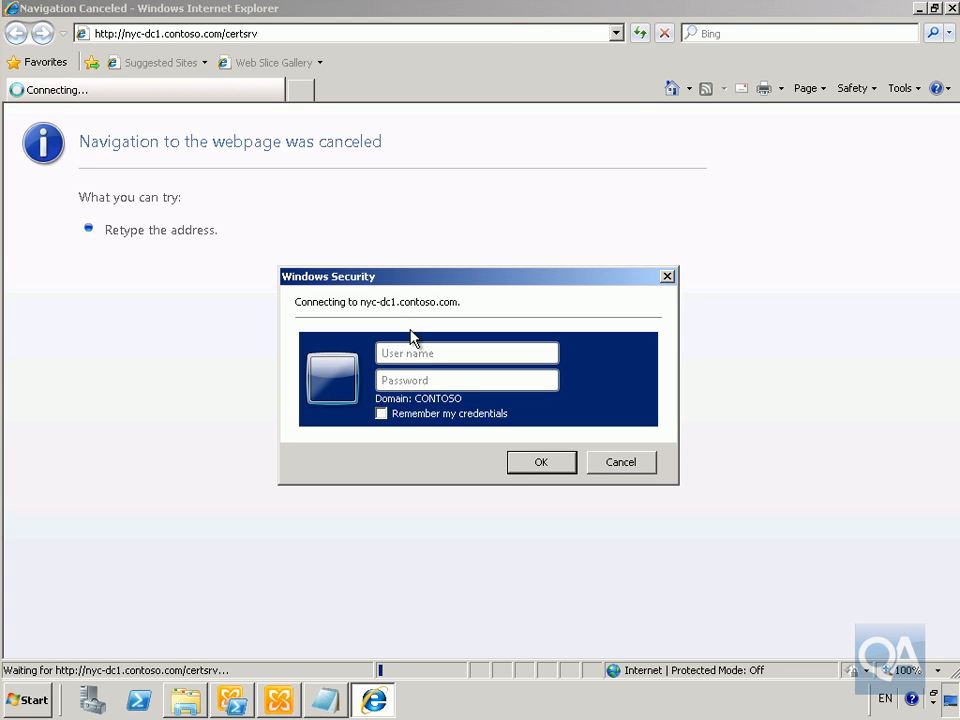
Sign in to the Windows Security prompt with the Contoso administrator account and its password
type("contoso\\administrator")
key("Tab")
type("Pa$$w0rd")
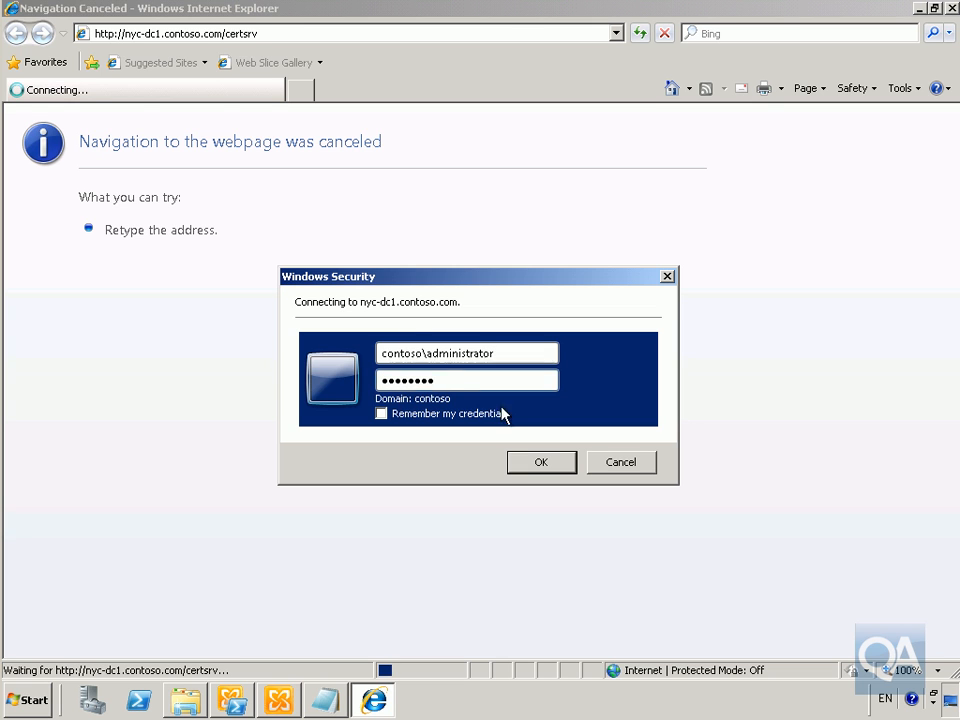
left_click(530, 463)
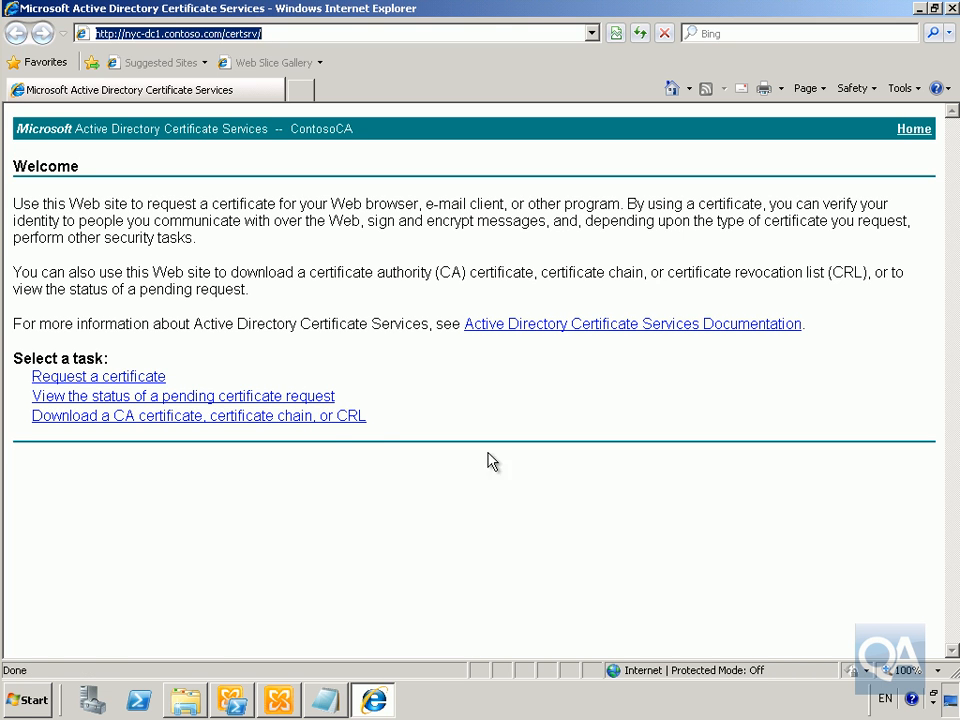
Submit the pasted base-64 certificate request to ContosoCA as an advanced request using the Web Server template
left_click(140, 386)
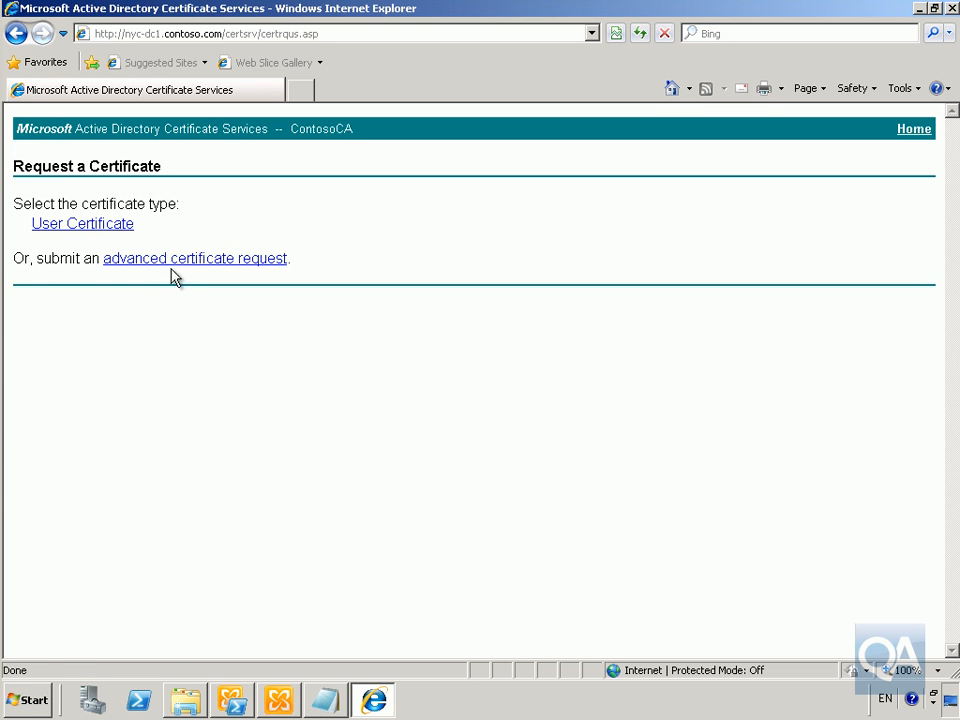
left_click(172, 262)
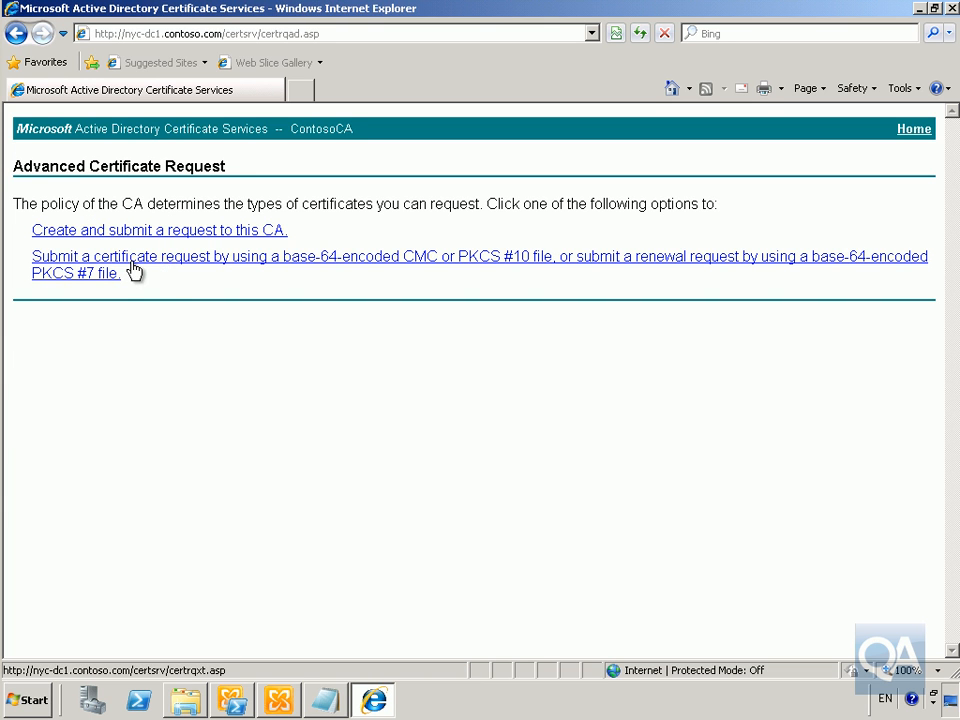
left_click(285, 262)
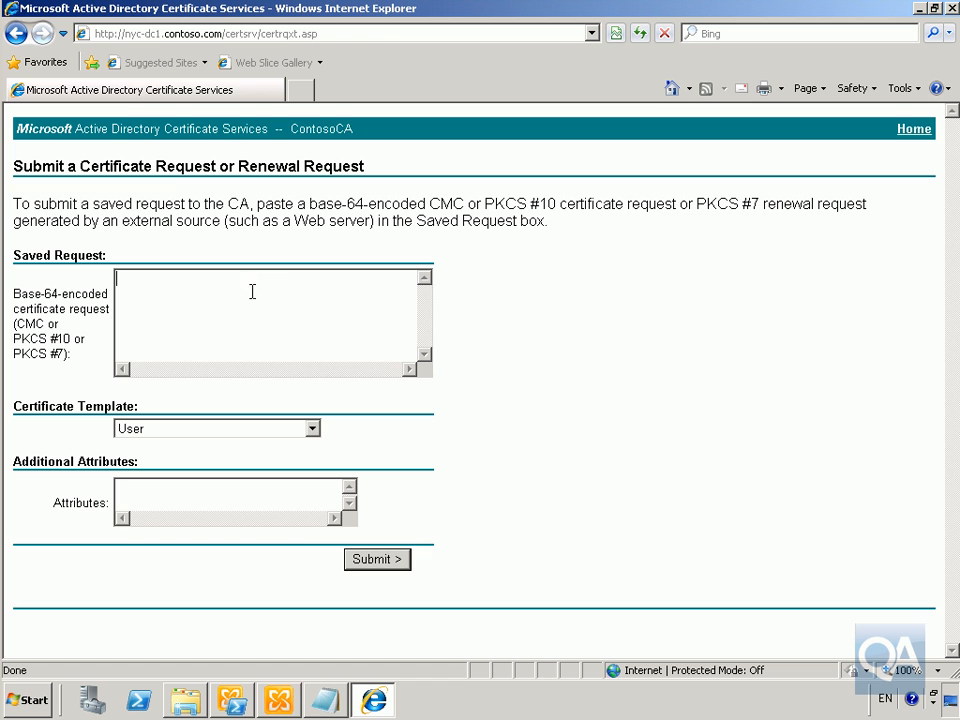
key("ctrl+v")
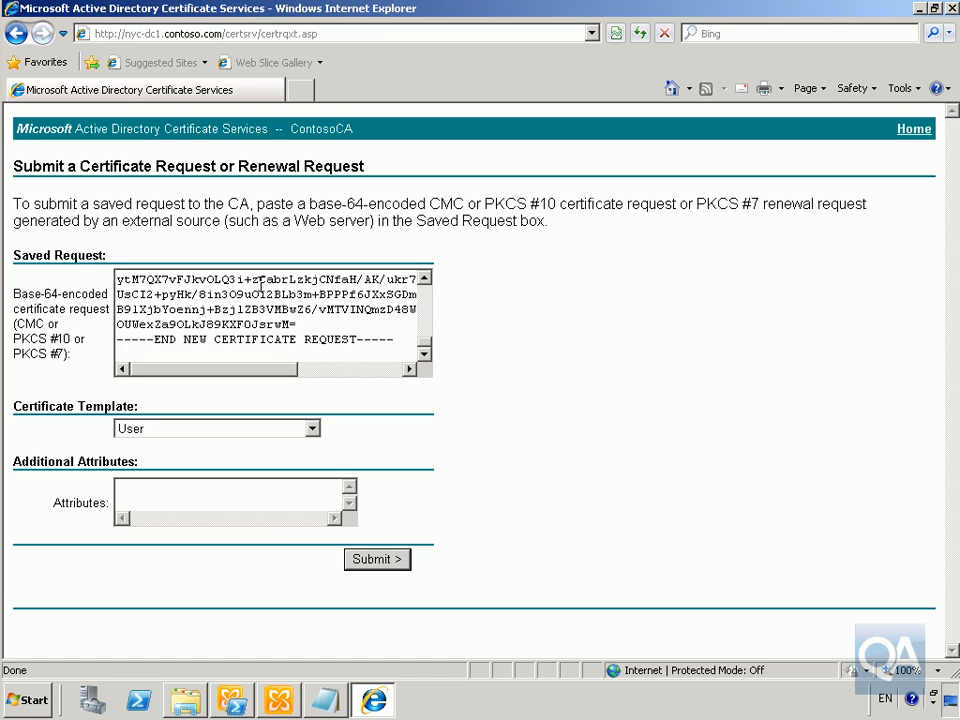
left_click(311, 428)
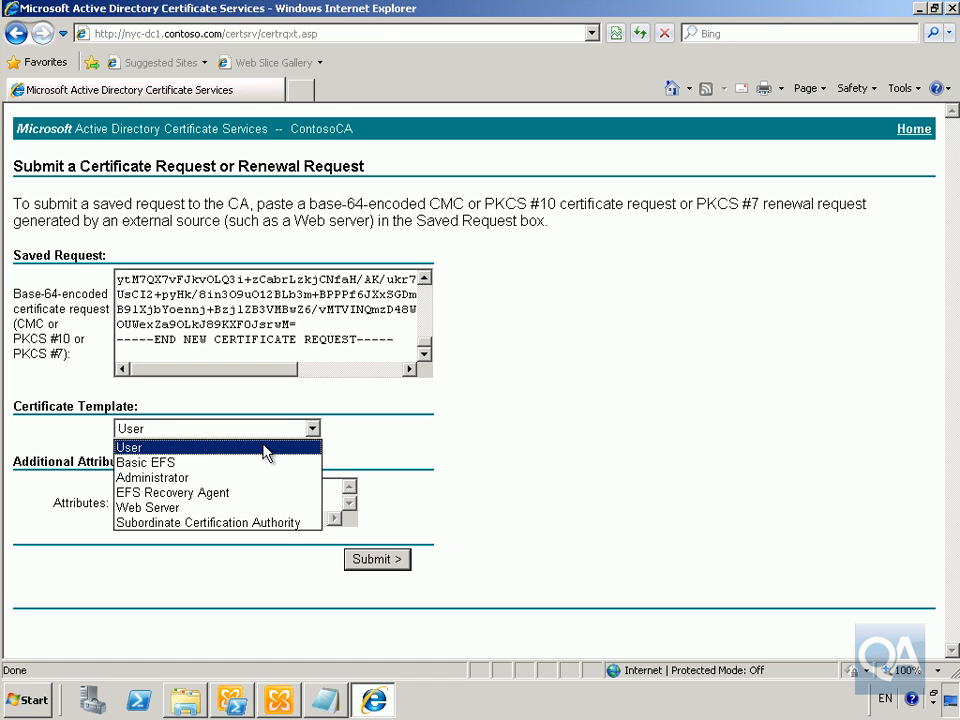
left_click(186, 507)
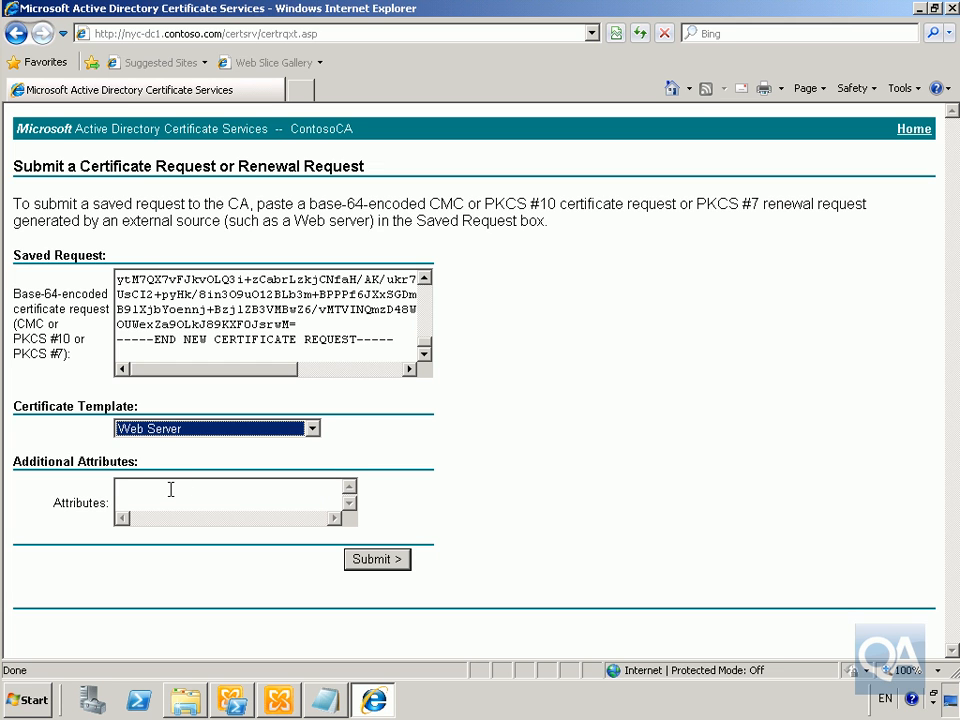
left_click(355, 560)
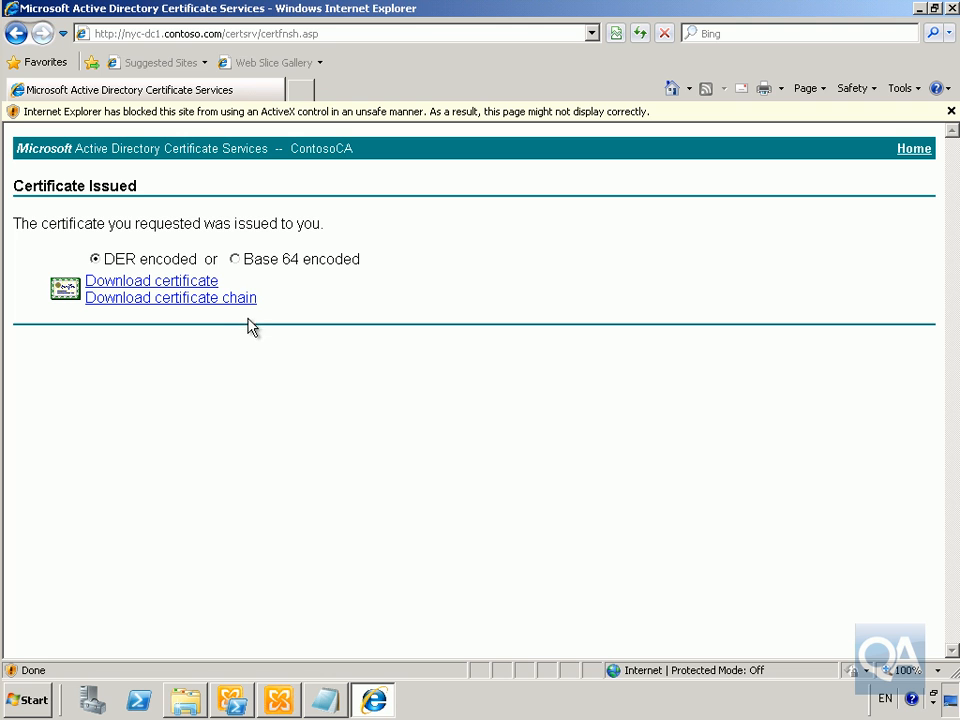
Save the issued certificate as certnew.cer in the Downloads folder and open it
left_click(198, 288)
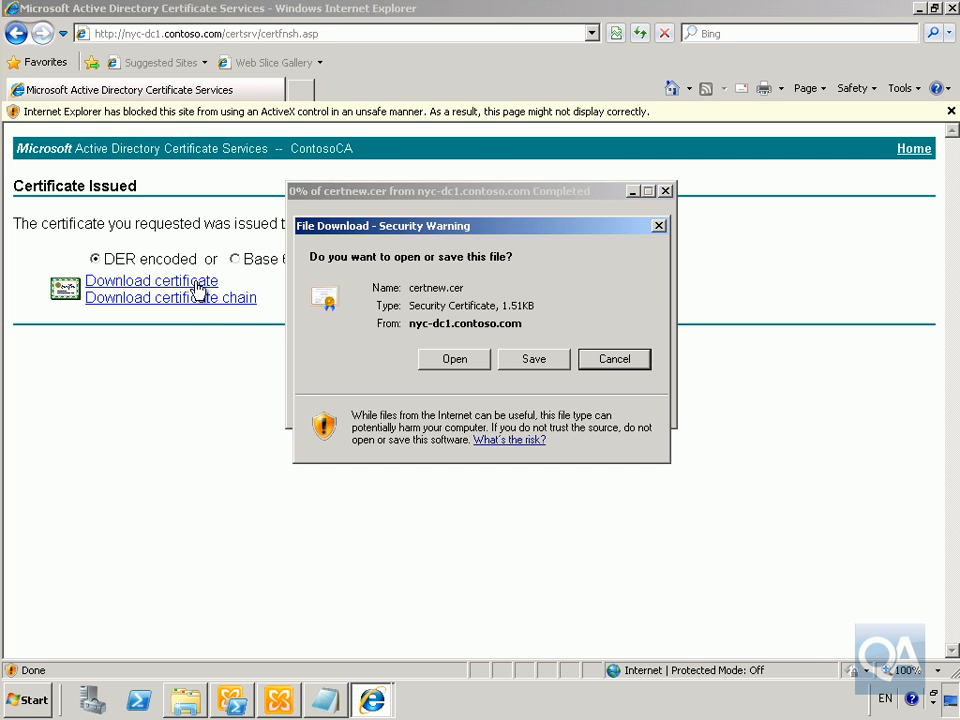
left_click(533, 359)
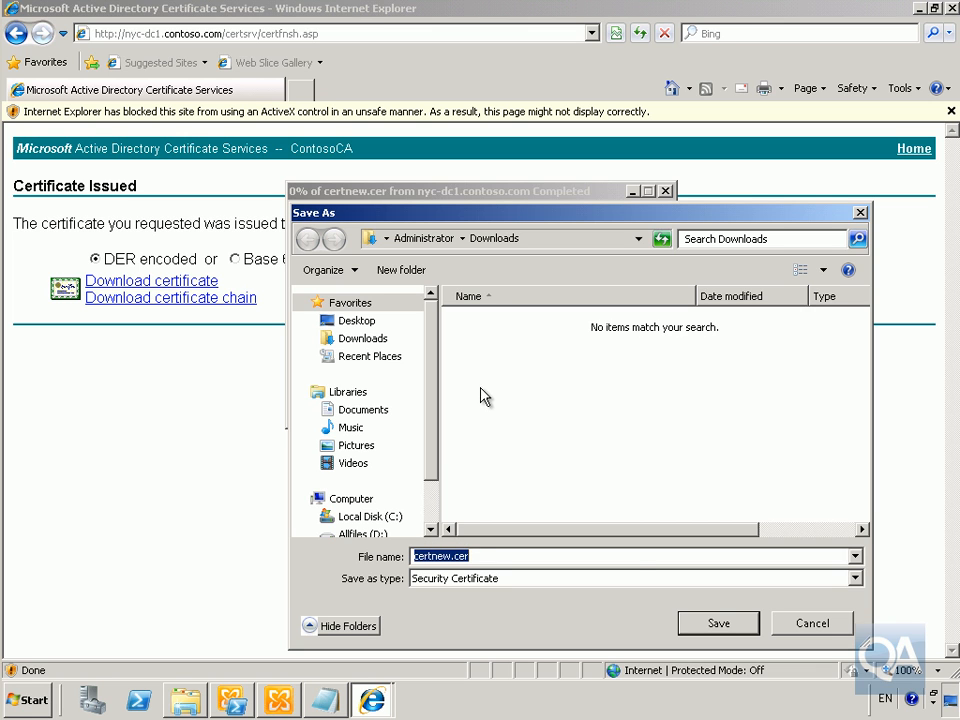
left_click(750, 621)
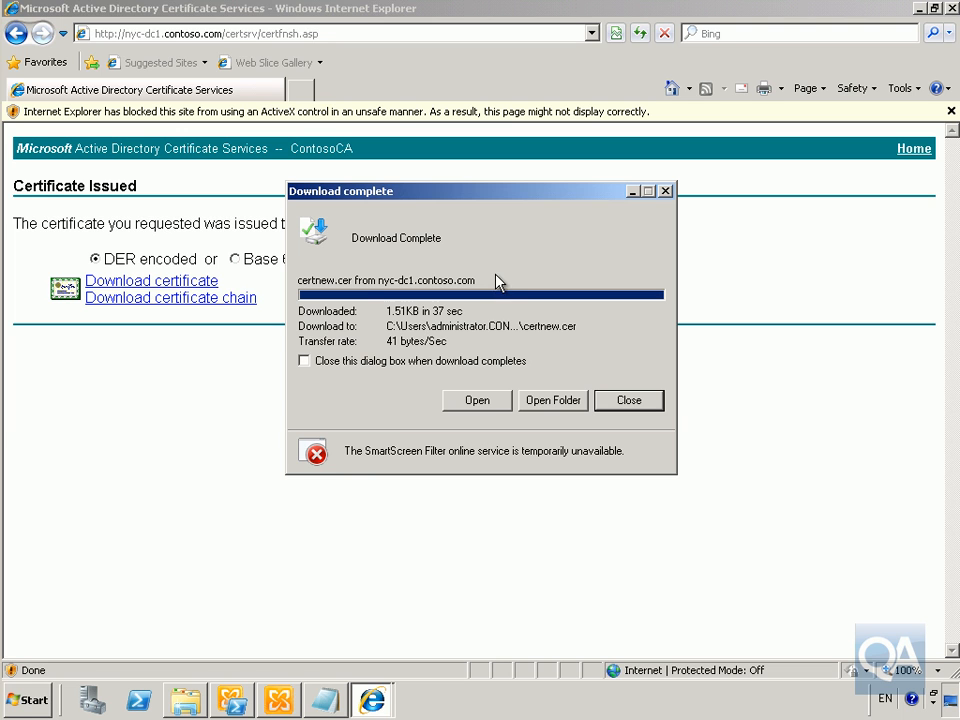
left_click(487, 399)
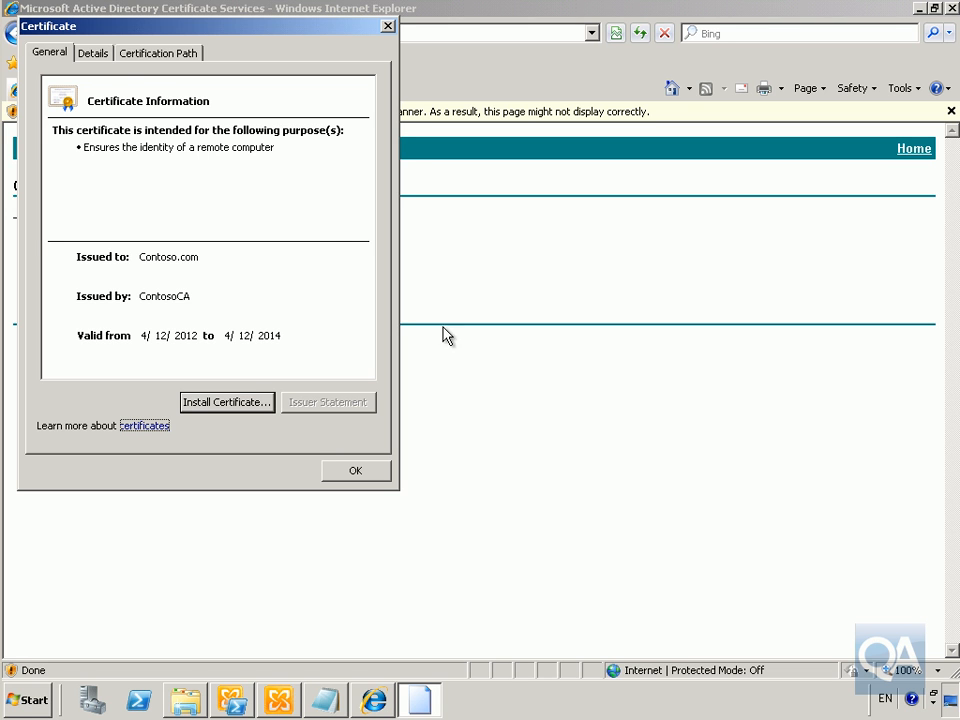
Look through the certificate's fields on the Details tab
left_click(92, 53)
left_click(365, 246)
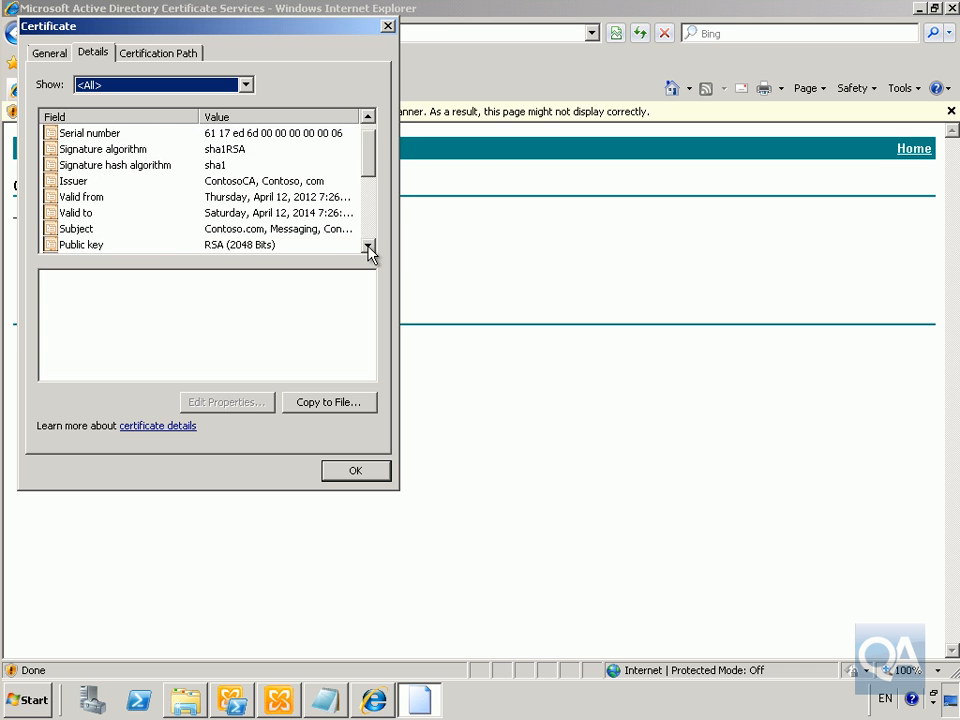
left_click(367, 247)
left_click(367, 247)
left_click(368, 247)
left_click(367, 247)
left_click(367, 247)
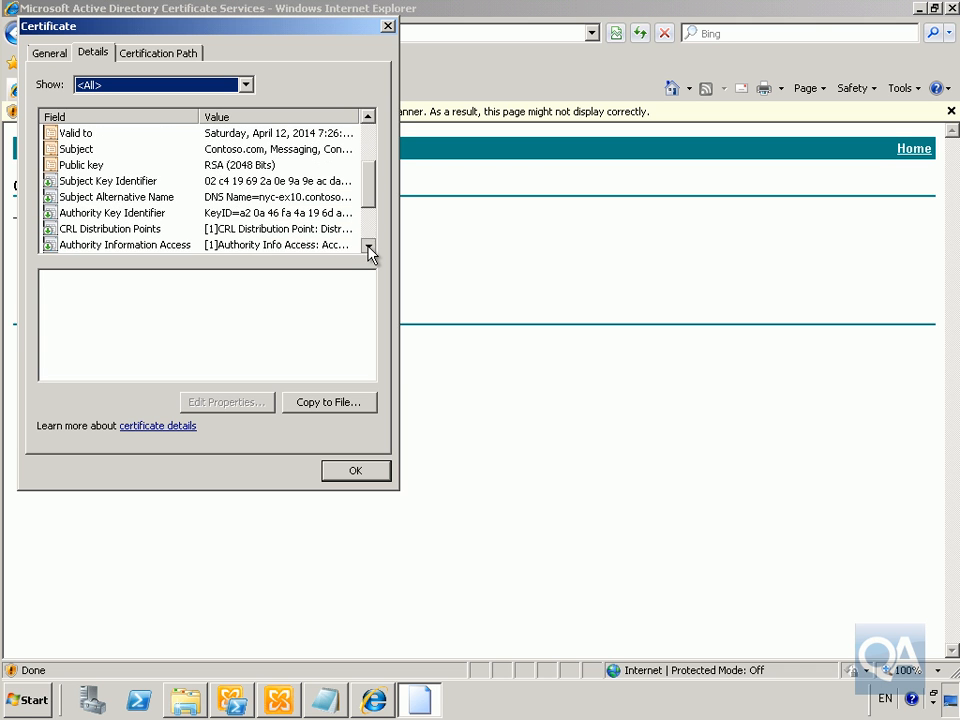
left_click(367, 247)
left_click(367, 247)
left_click(367, 247)
left_click(367, 247)
left_click(367, 247)
left_click_drag(366, 236, 378, 164)
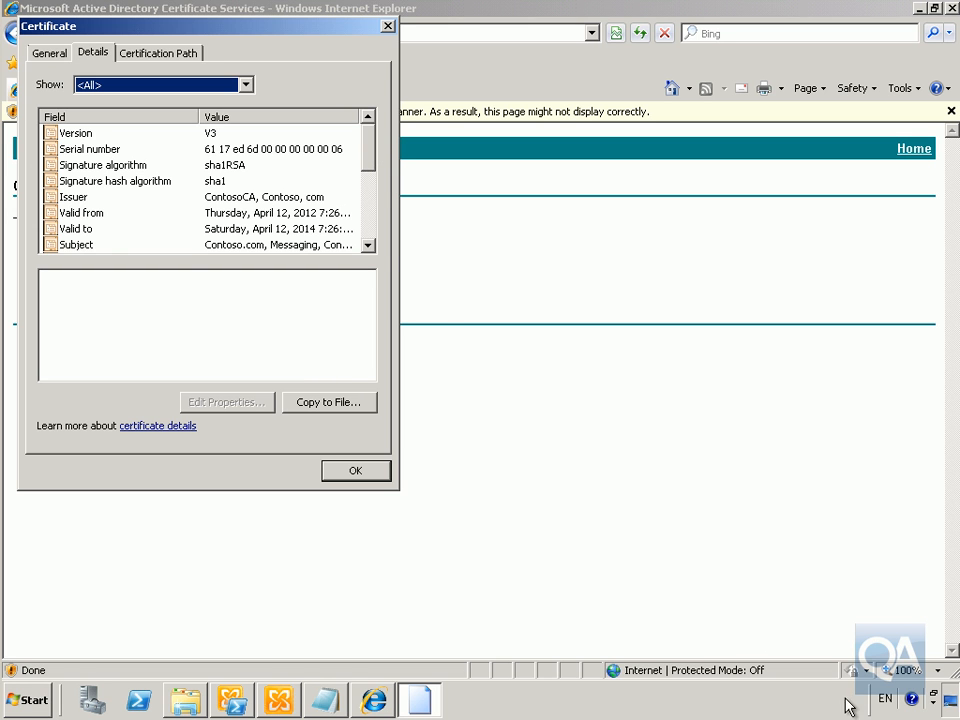
Close the certificate viewer and return to the Exchange Management Console
key("Tab")
left_click(356, 472)
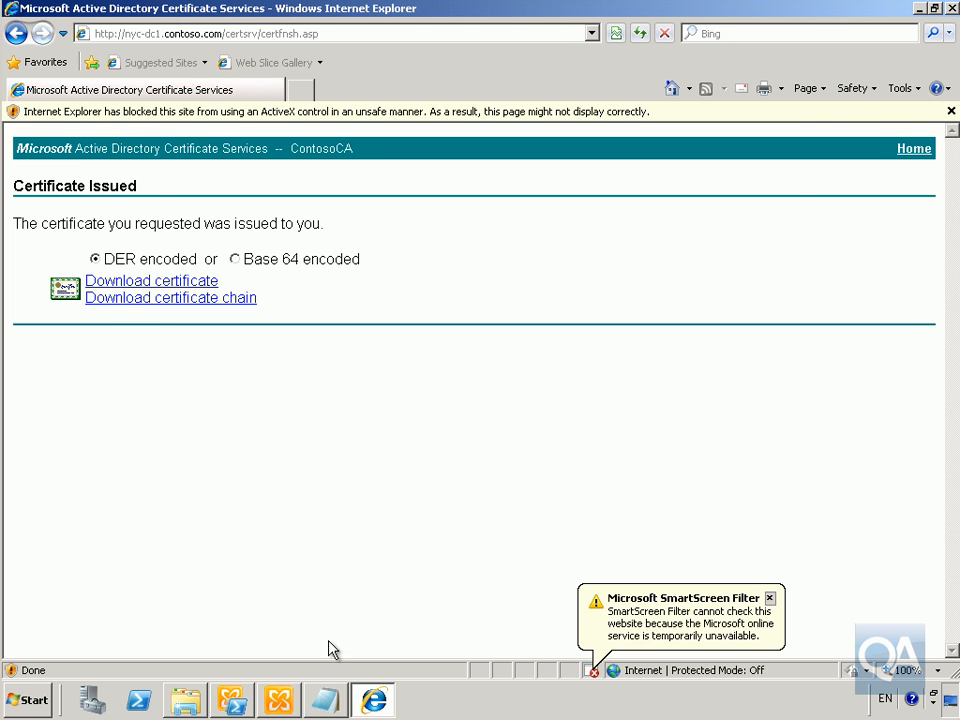
left_click(281, 708)
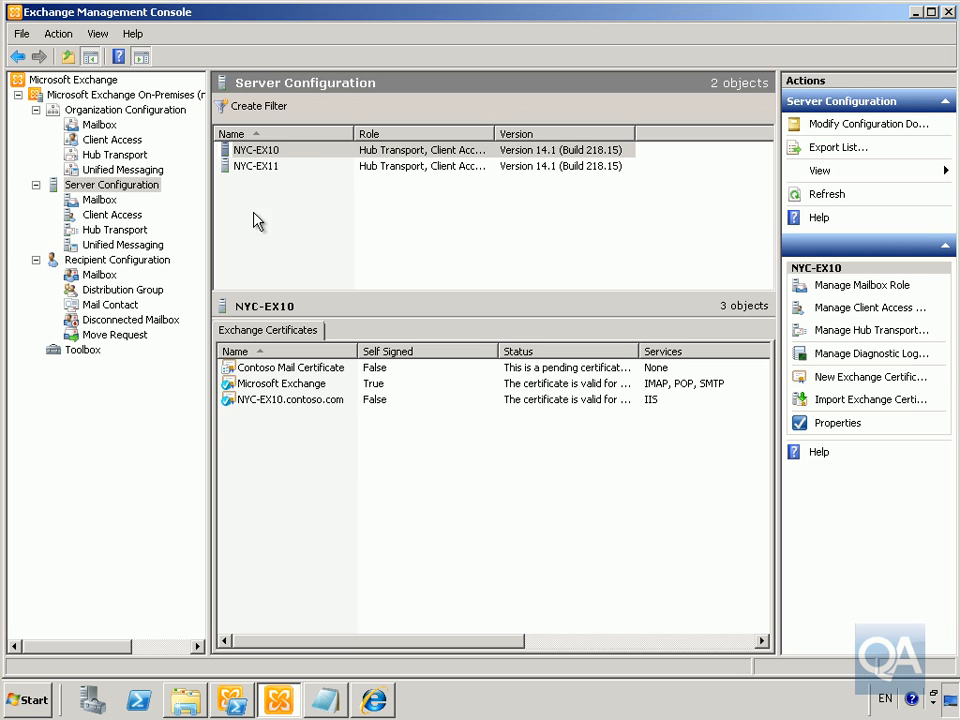
Complete NYC-EX10's pending Contoso Mail Certificate request by importing Downloads\certnew.cer
left_click(277, 151)
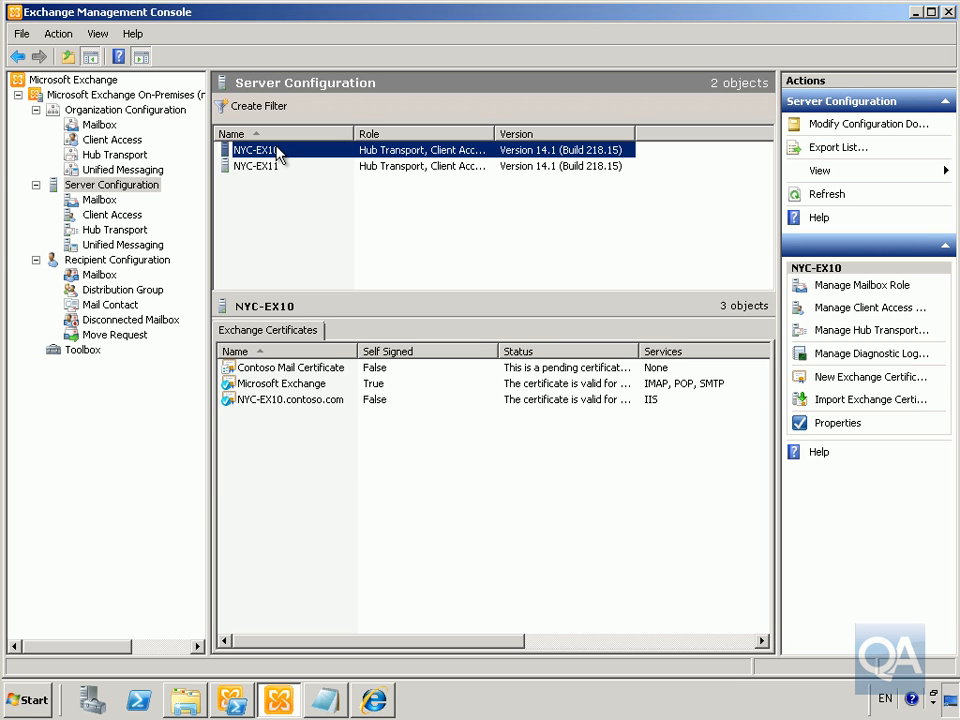
left_click(305, 377)
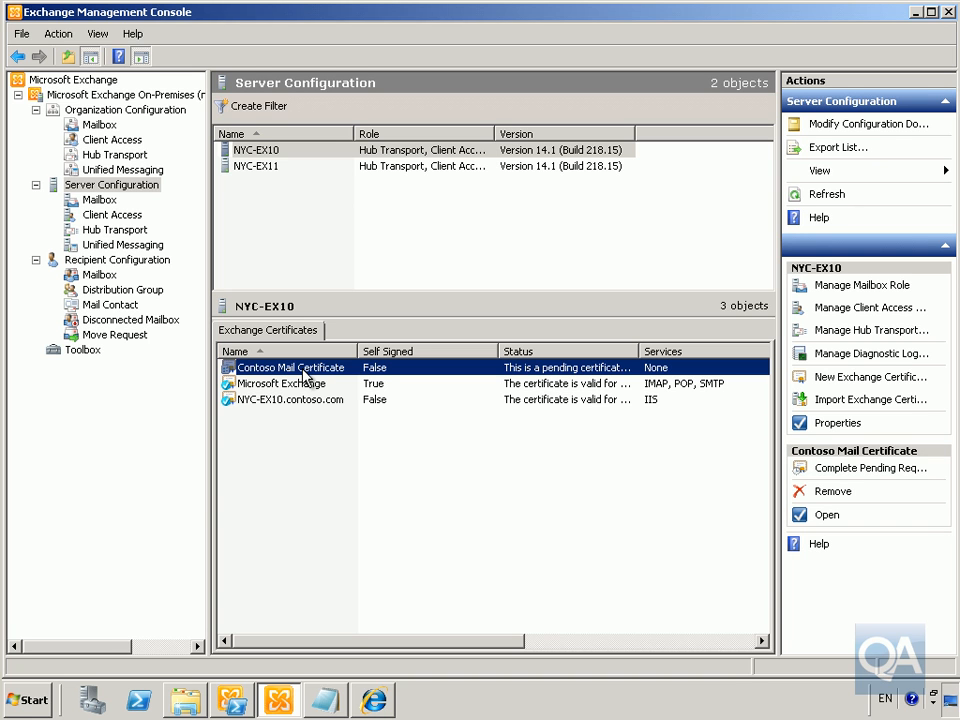
left_click(840, 472)
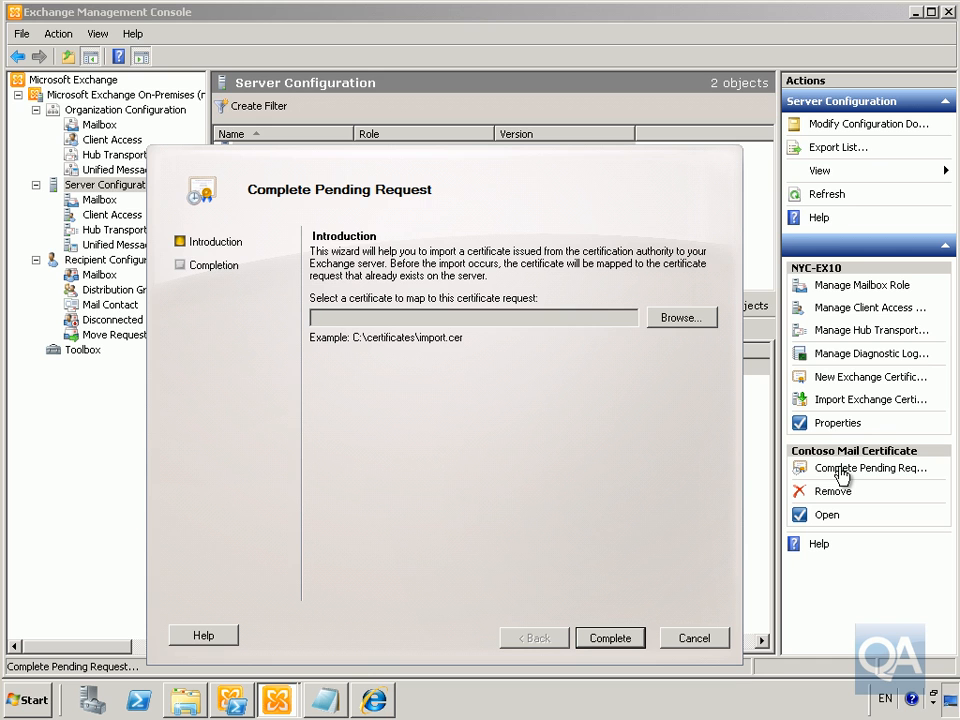
left_click(708, 318)
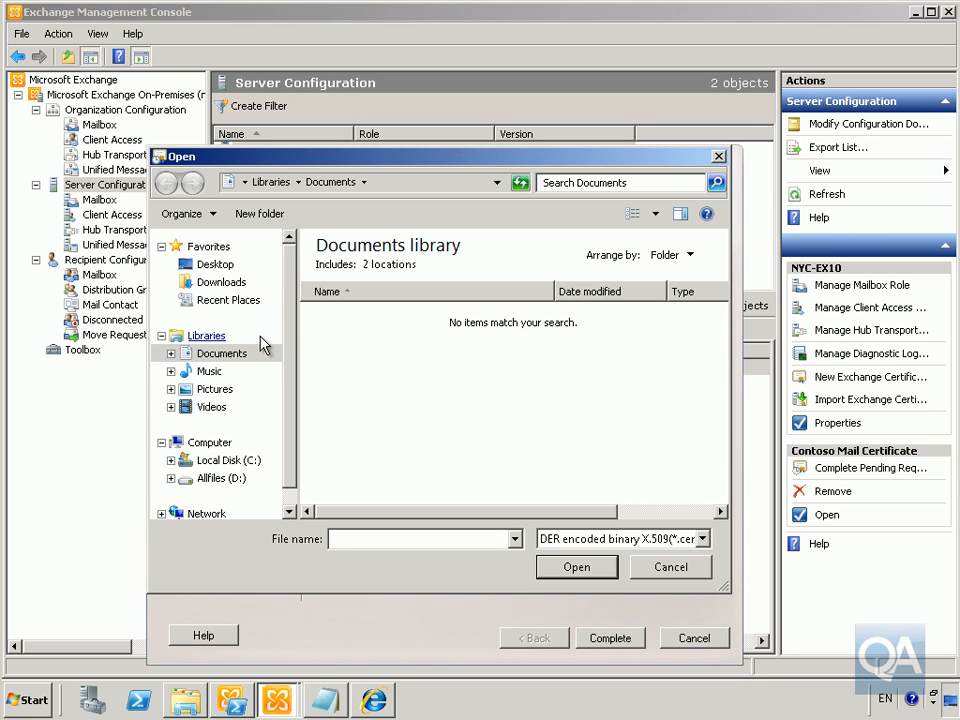
left_click(222, 283)
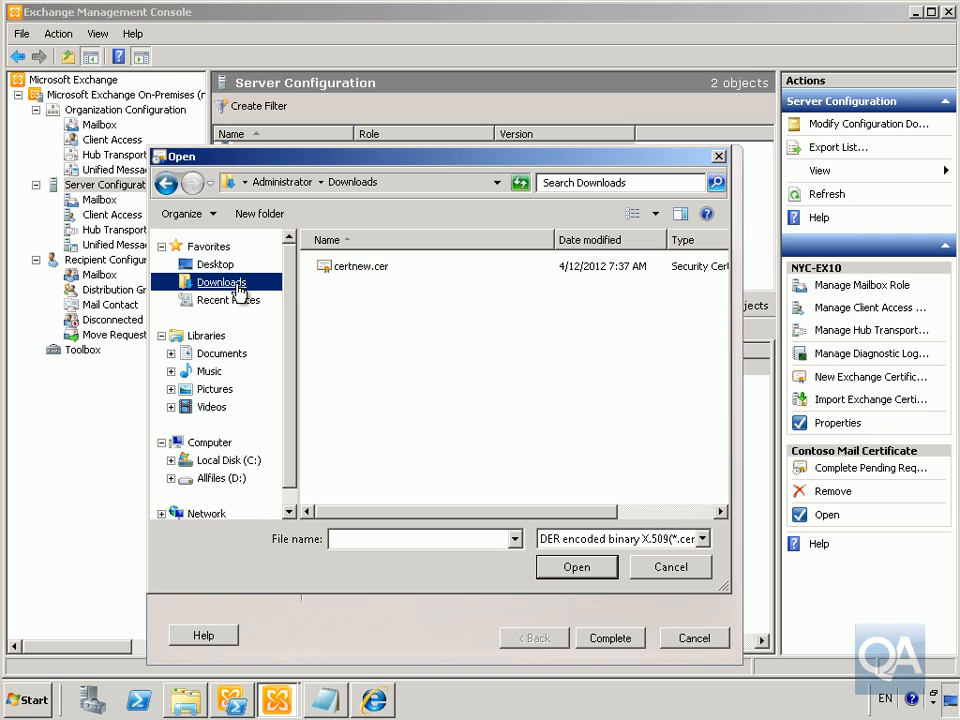
left_click(350, 268)
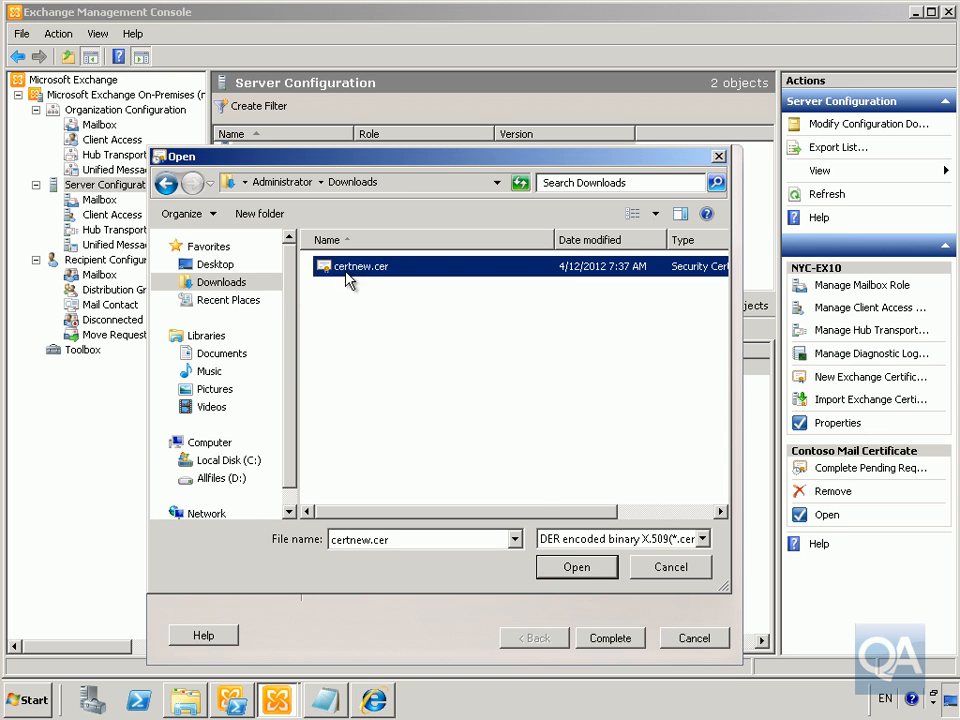
left_click(577, 567)
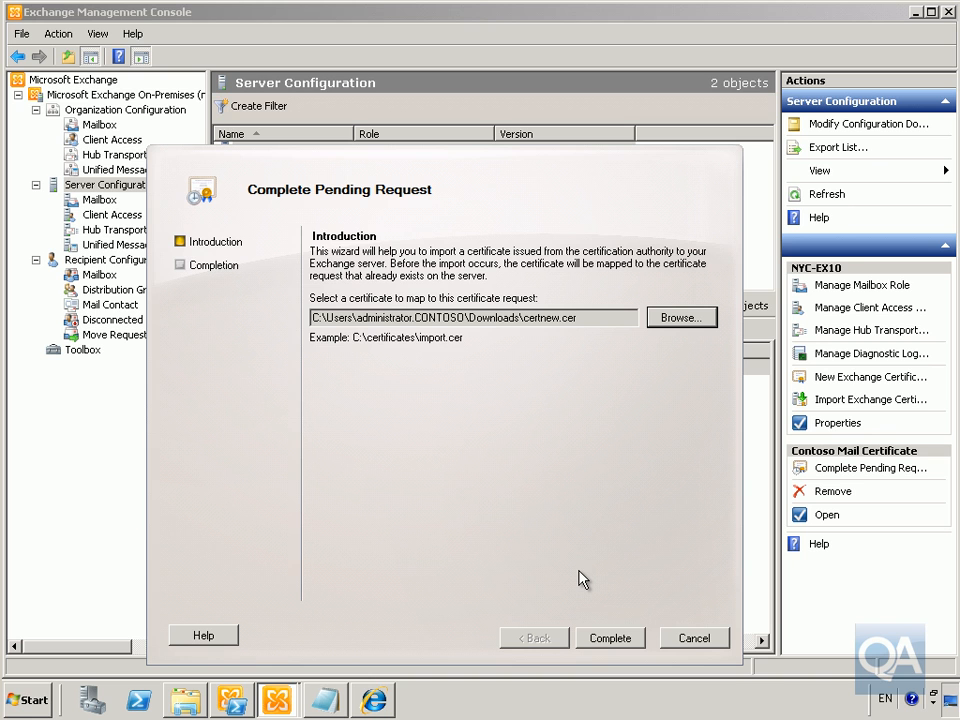
left_click(603, 638)
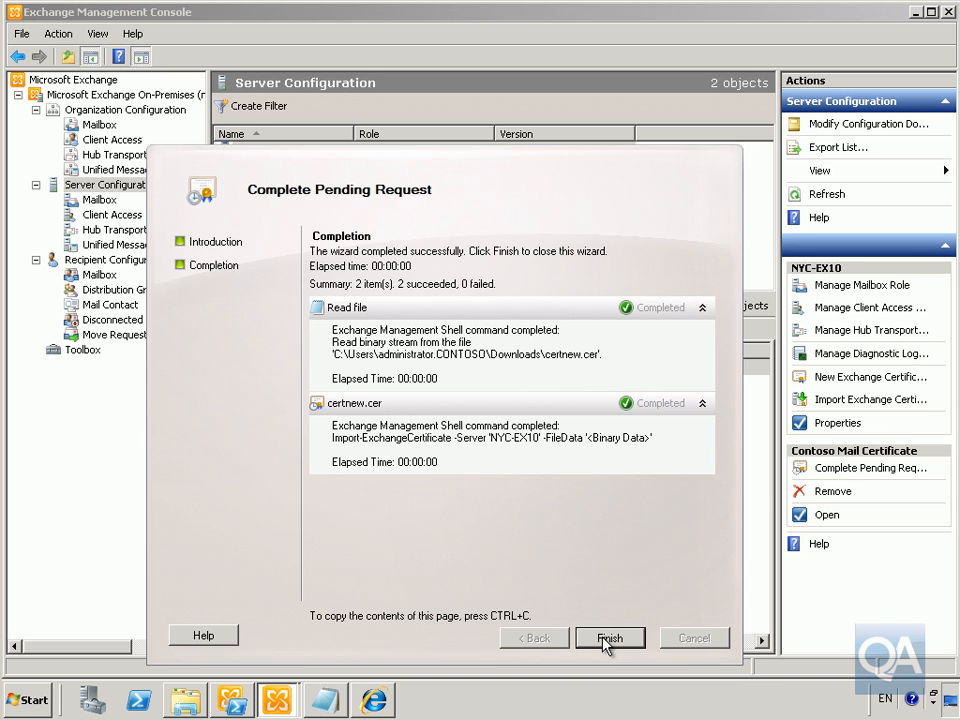
left_click(608, 640)
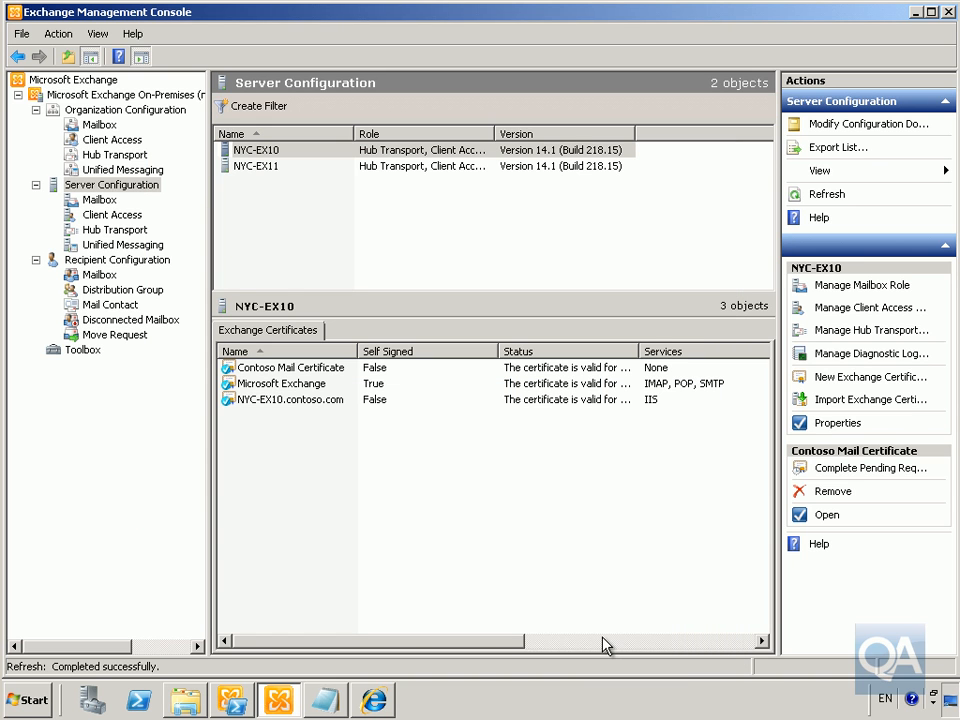
Use Assign Services to Certificate to enable IIS for Contoso Mail Certificate on NYC-EX10
left_click(317, 370)
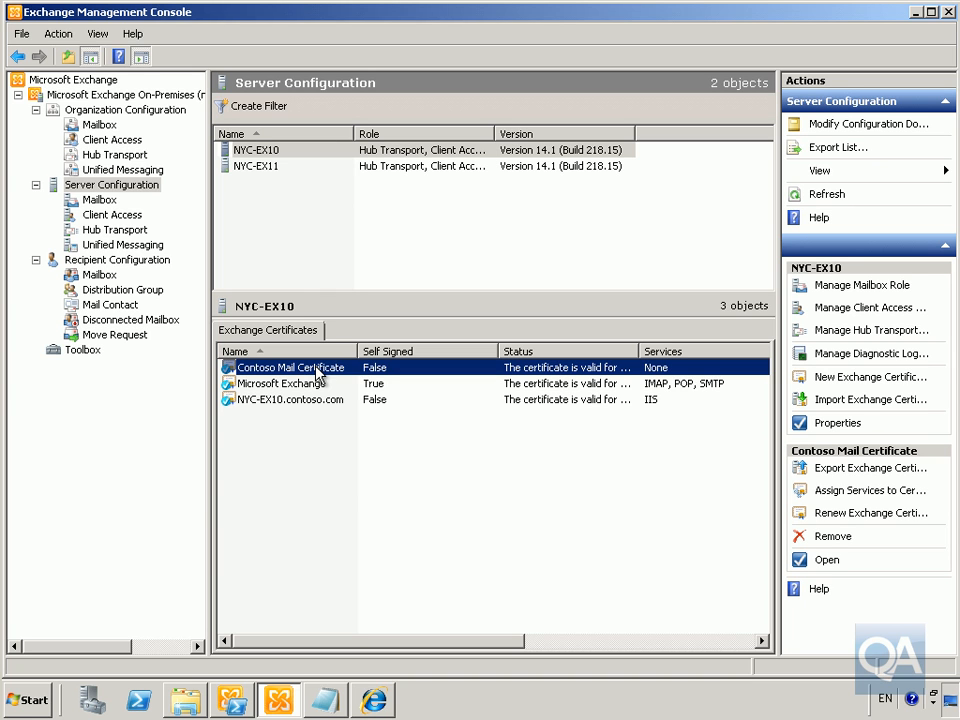
right_click(317, 372)
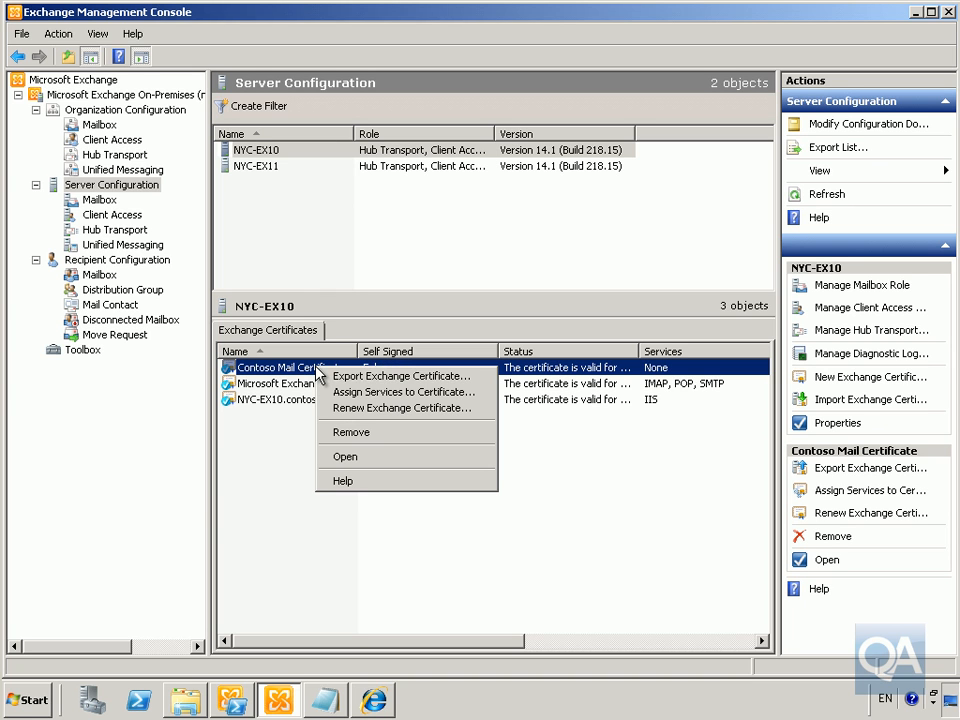
left_click(364, 393)
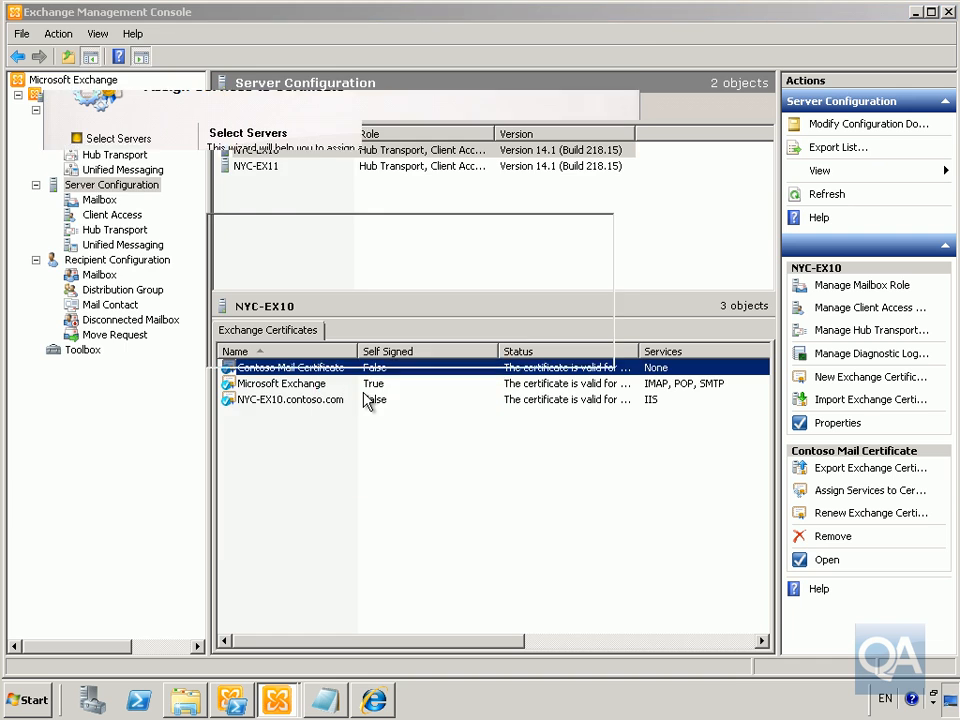
left_click(264, 241)
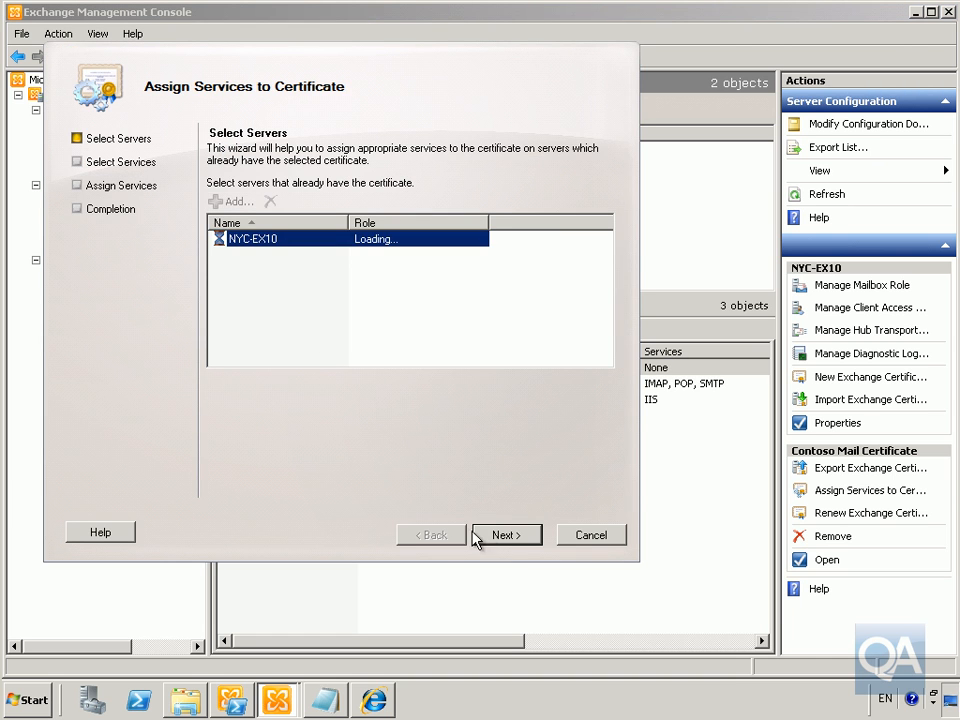
left_click(491, 537)
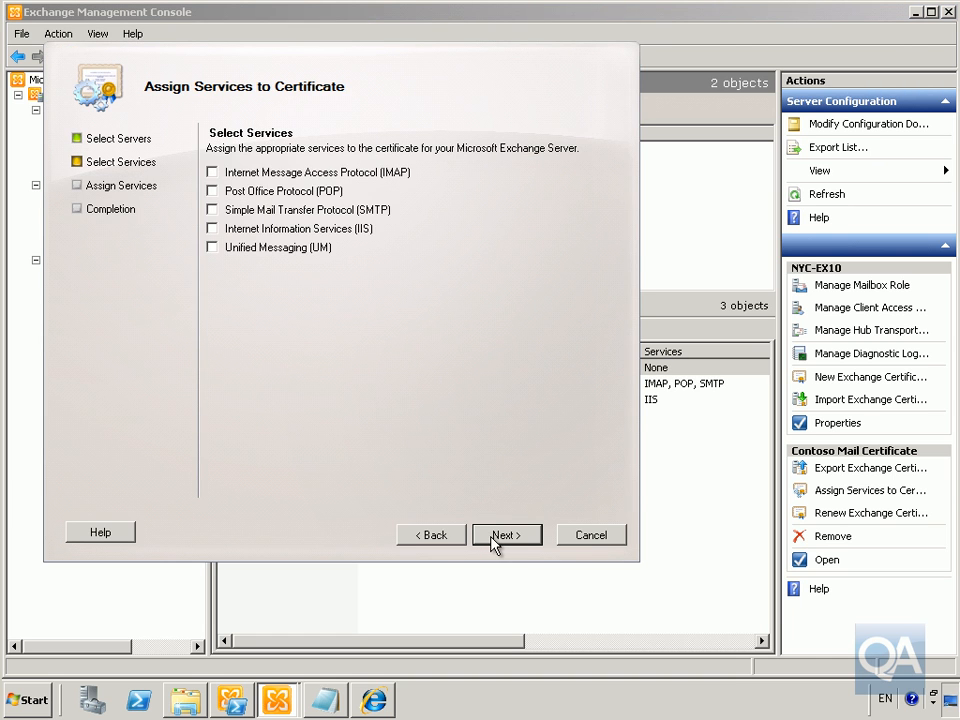
left_click(273, 231)
left_click(506, 535)
left_click(508, 535)
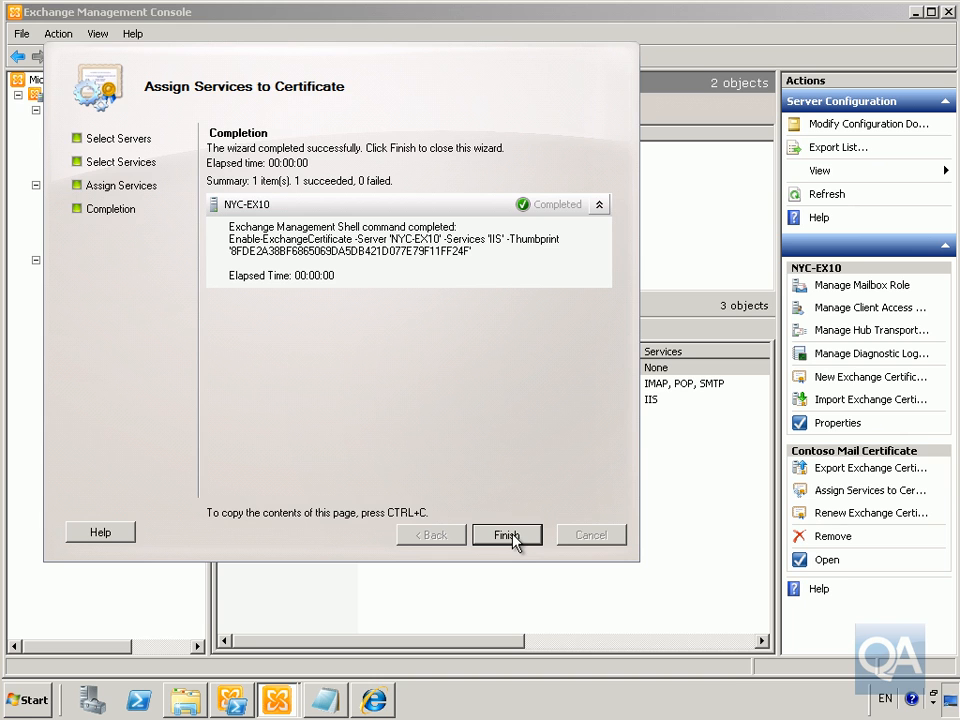
left_click(507, 535)
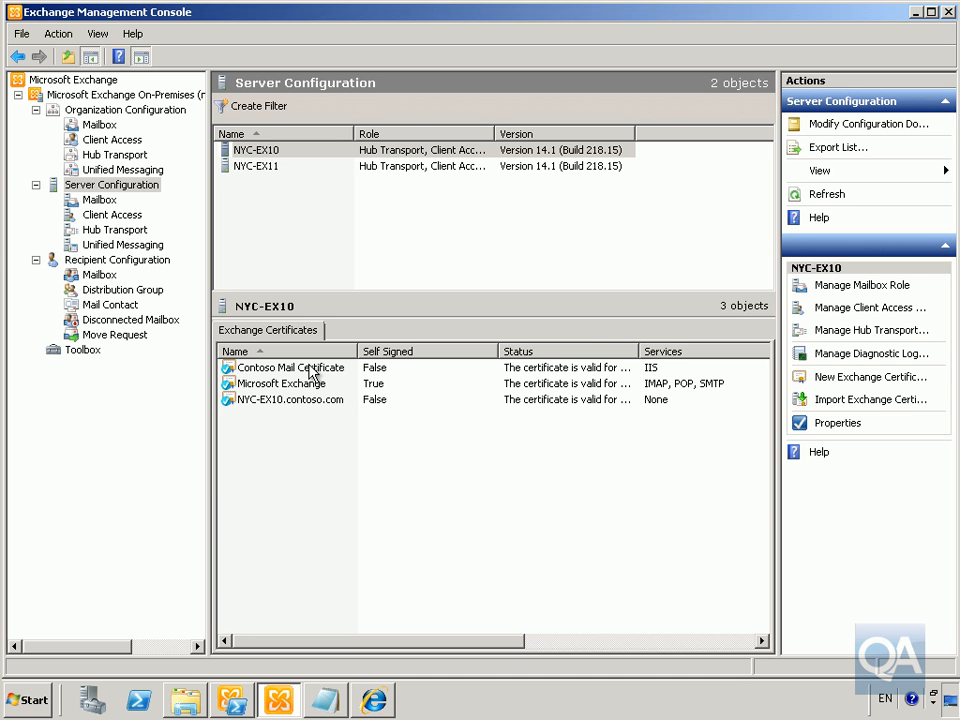
Set up the Contoso Mail Certificate export to Contosomail.pfx in the Downloads folder
left_click(139, 188)
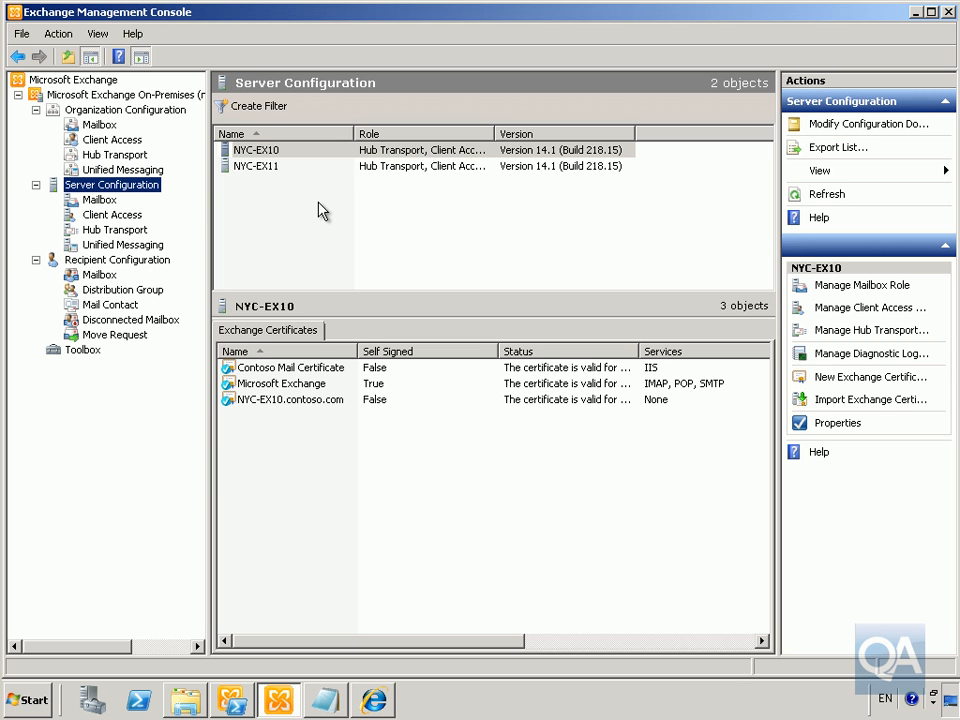
left_click(426, 372)
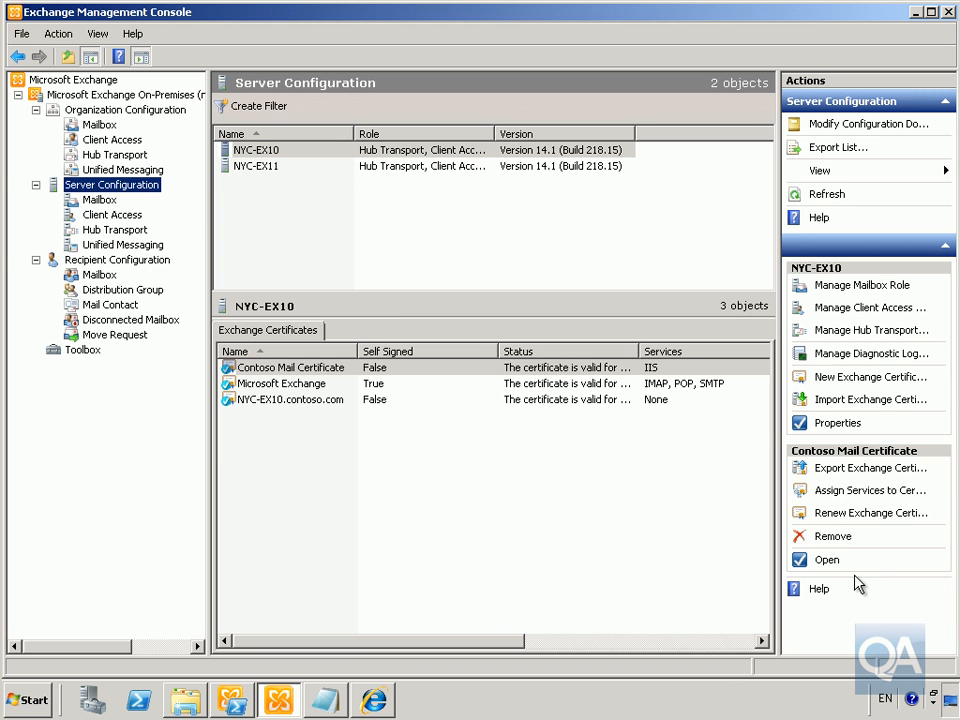
left_click(855, 471)
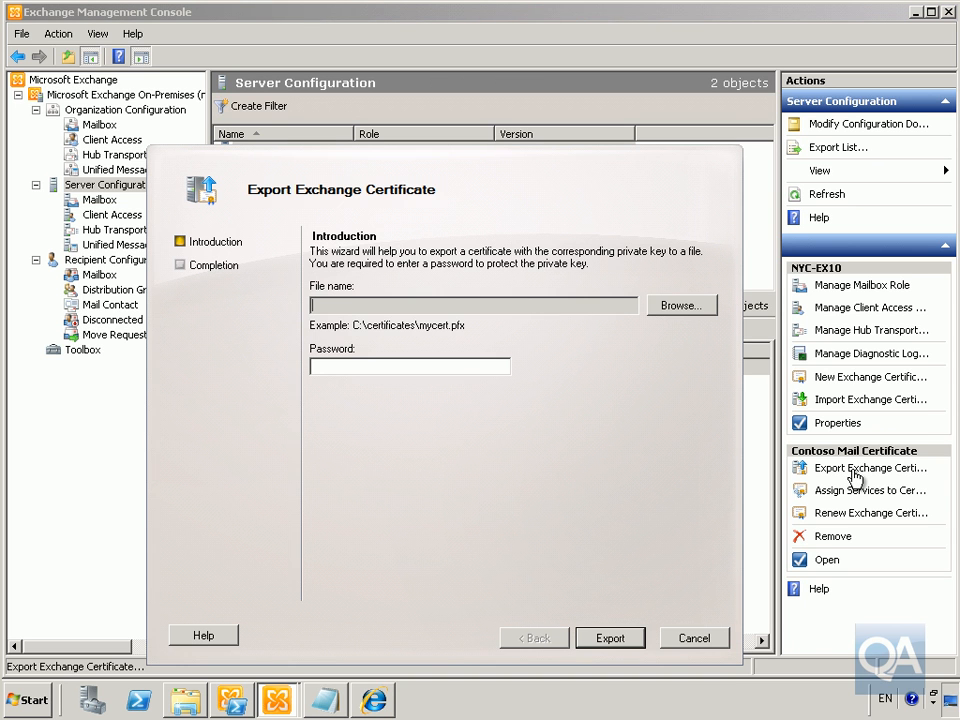
left_click(690, 306)
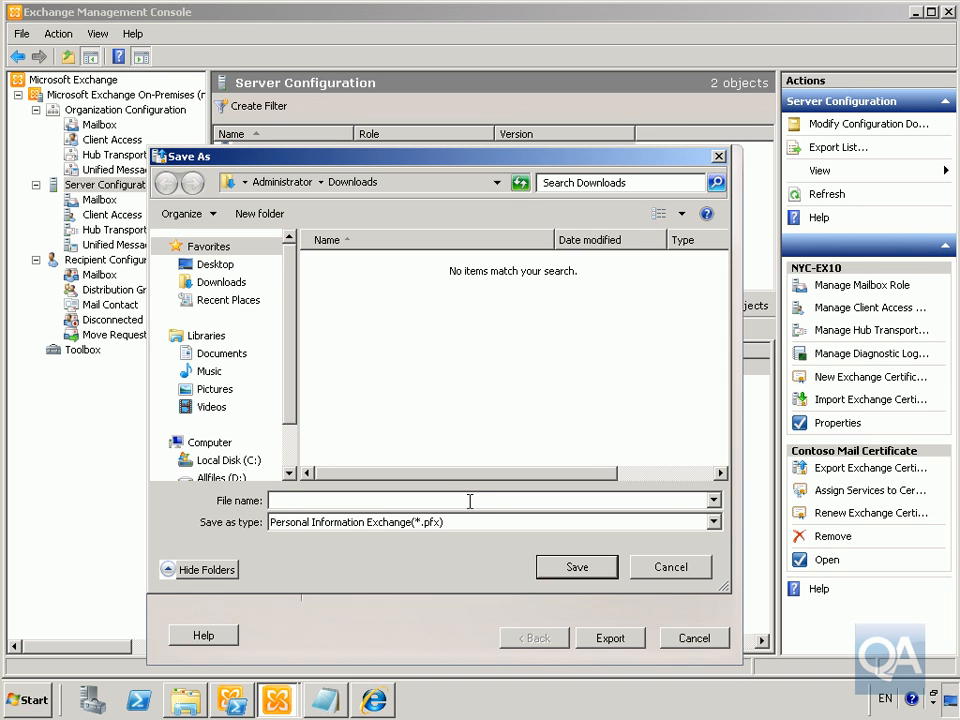
type("Contosomail")
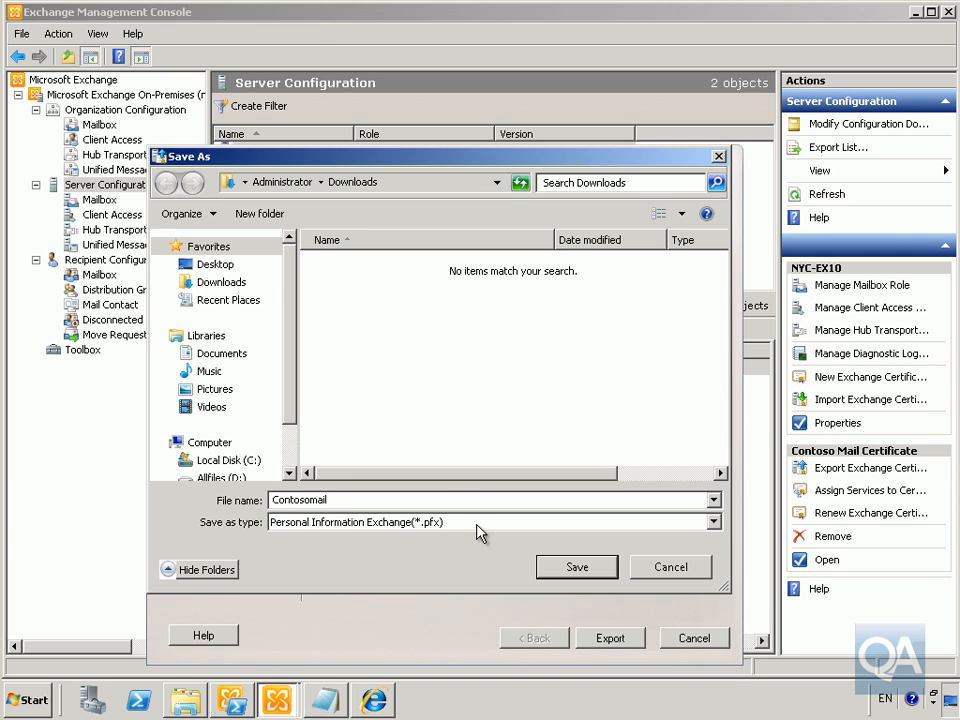
left_click(576, 567)
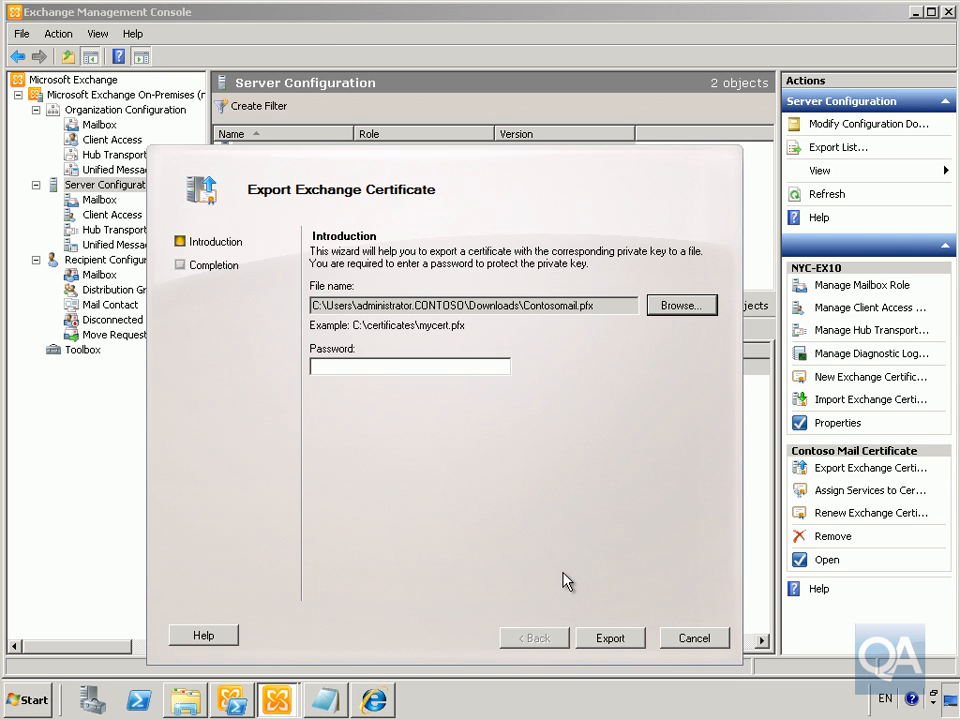
Protect the export with a password and finish writing the file
left_click(405, 366)
type("P@ssw0rd")
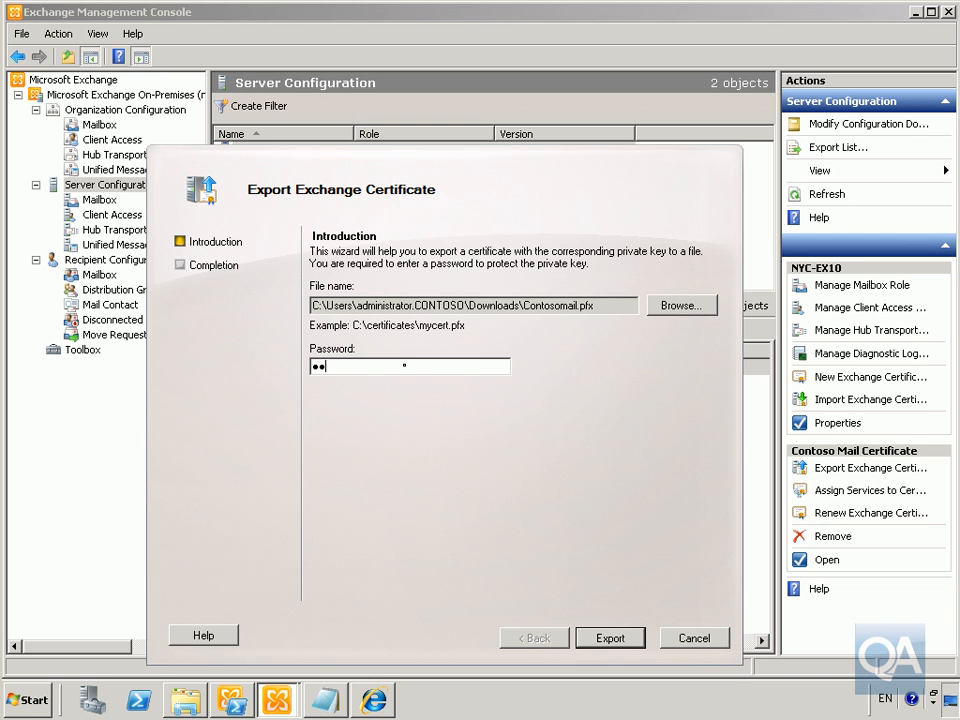
left_click(611, 639)
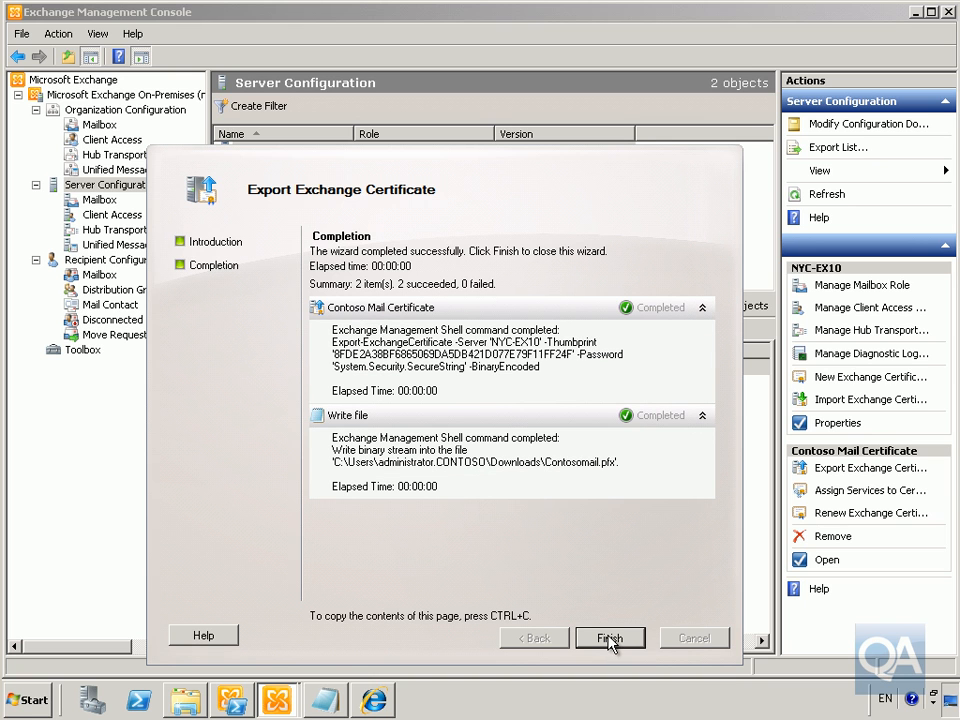
left_click(609, 639)
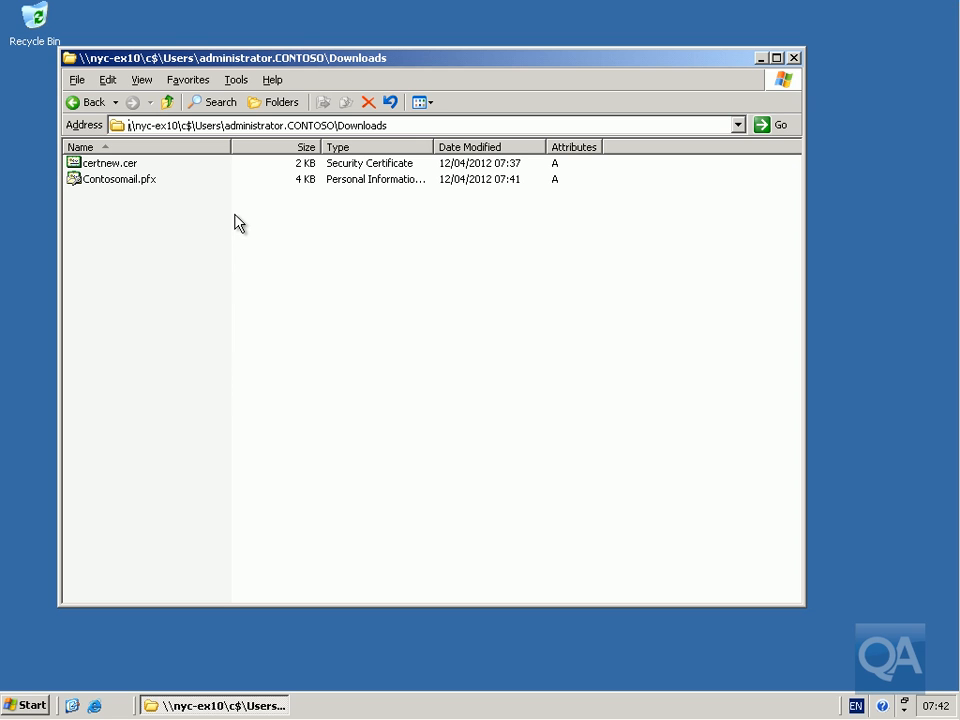
Start the Install PFX wizard for Contosomail.pfx and accept it as the file to import
right_click(152, 181)
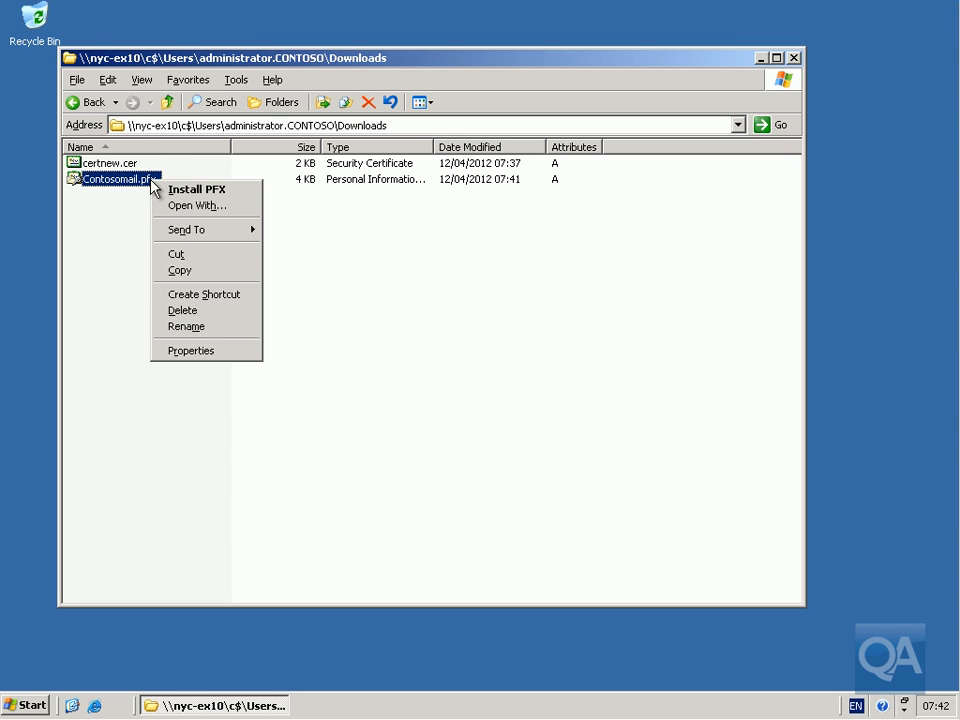
left_click(176, 189)
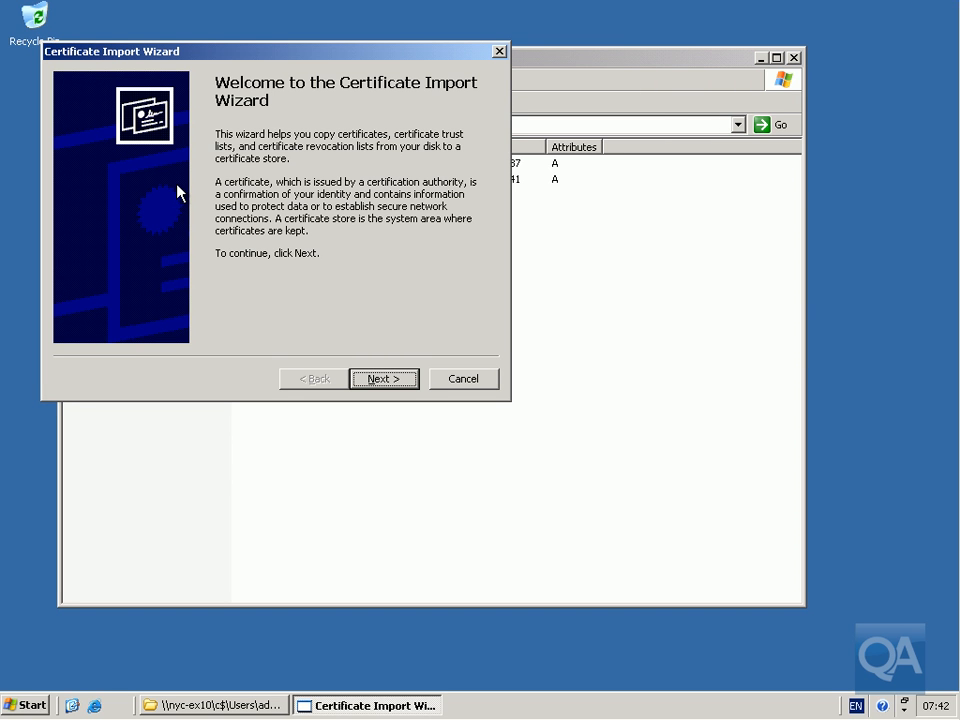
left_click(372, 381)
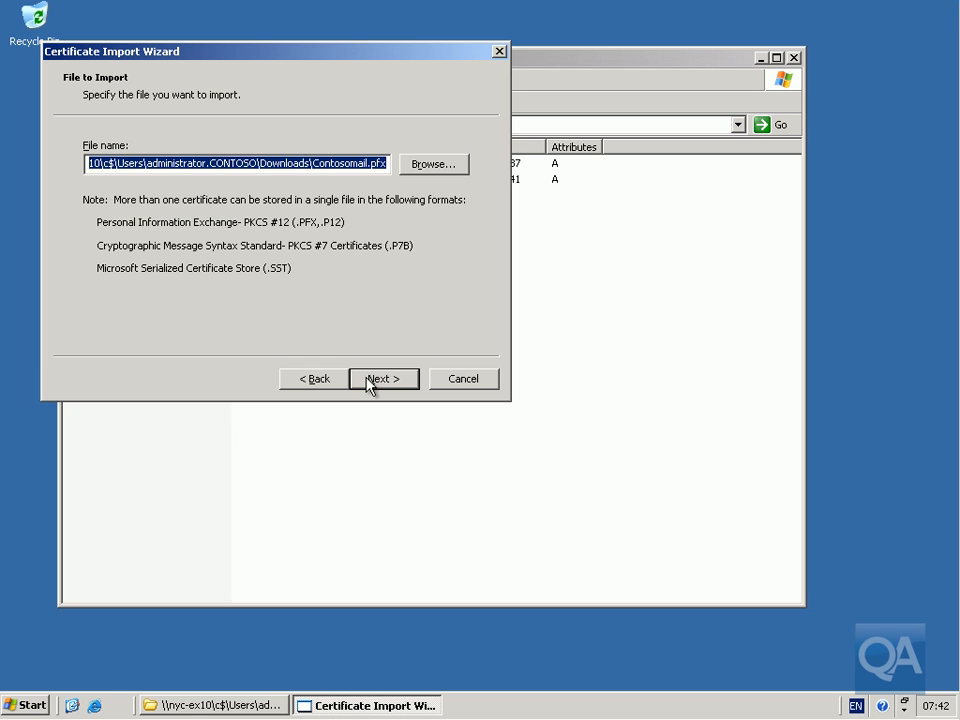
left_click(369, 384)
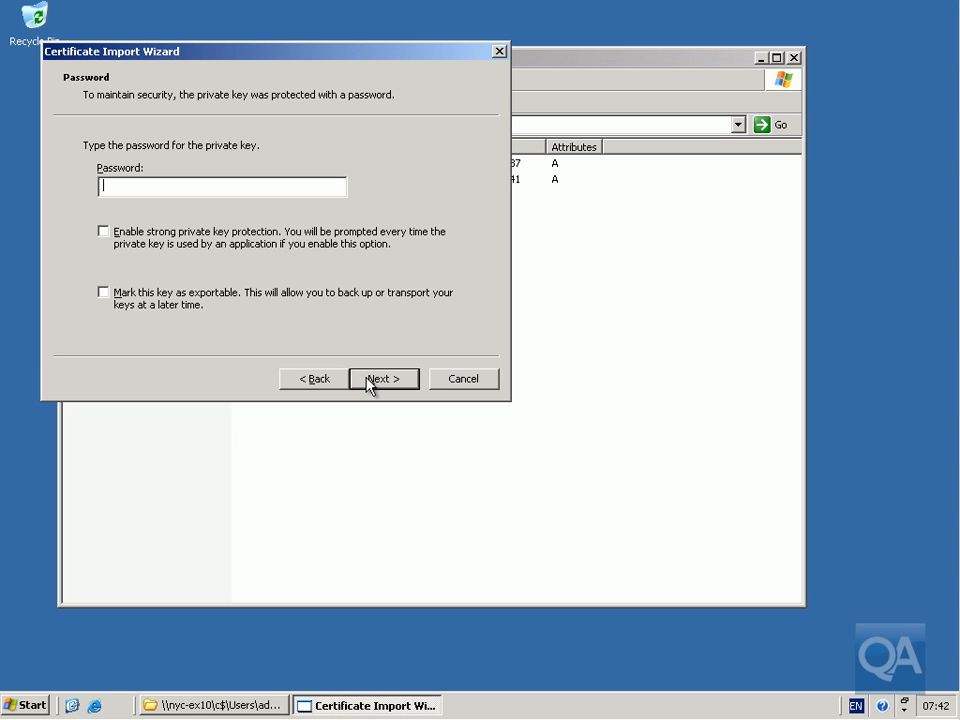
Enter the PFX password, keep automatic store selection, and finish the import
type("Pa$$w0rd")
left_click(386, 382)
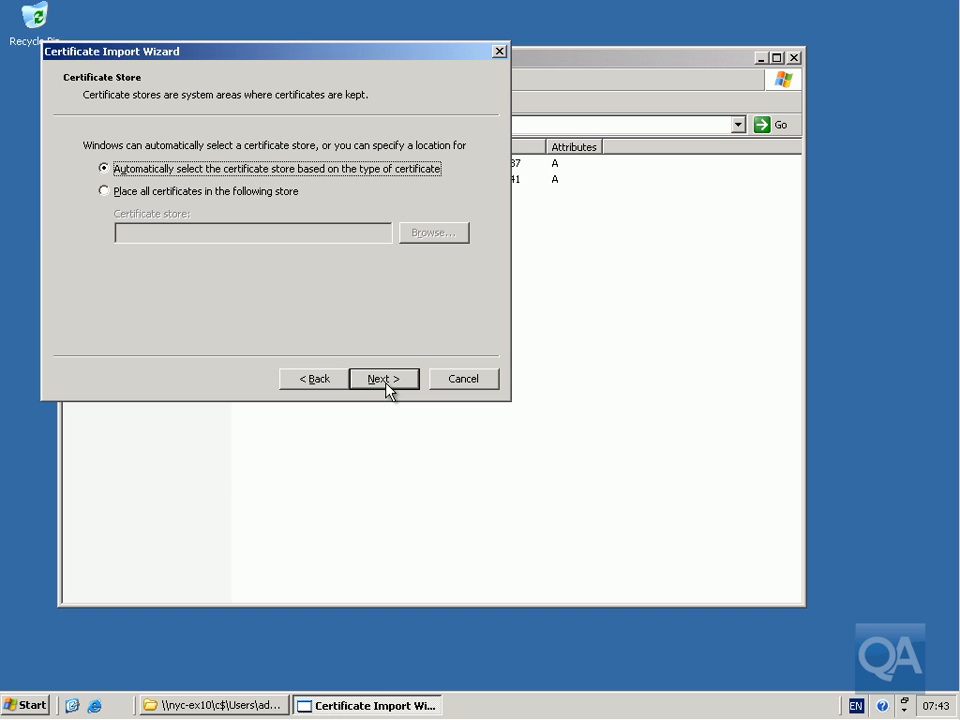
left_click(386, 384)
left_click(384, 380)
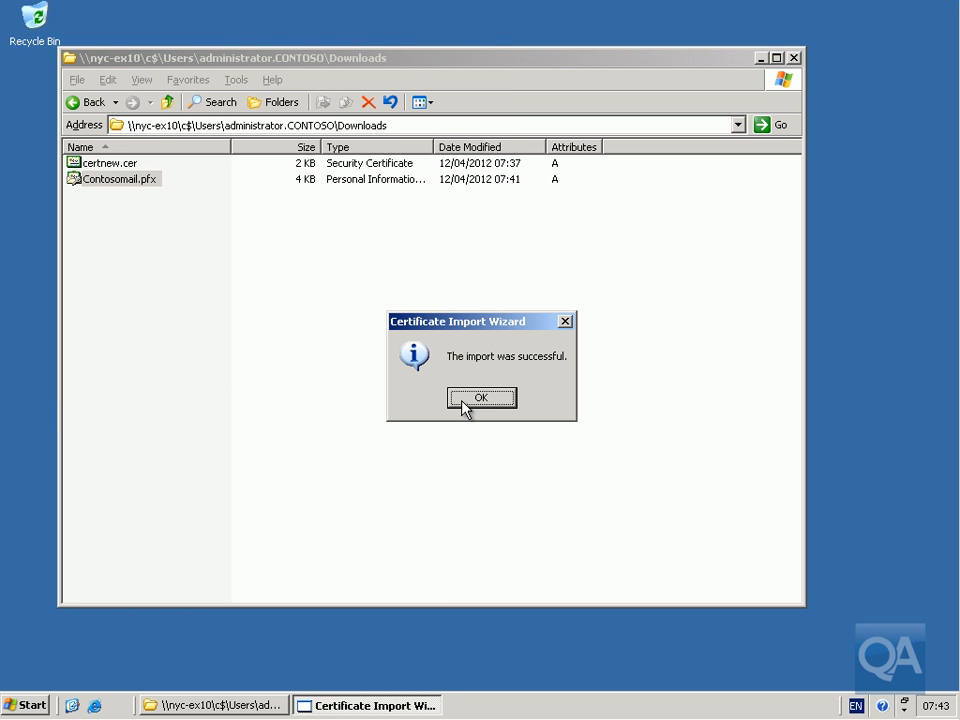
left_click(464, 399)
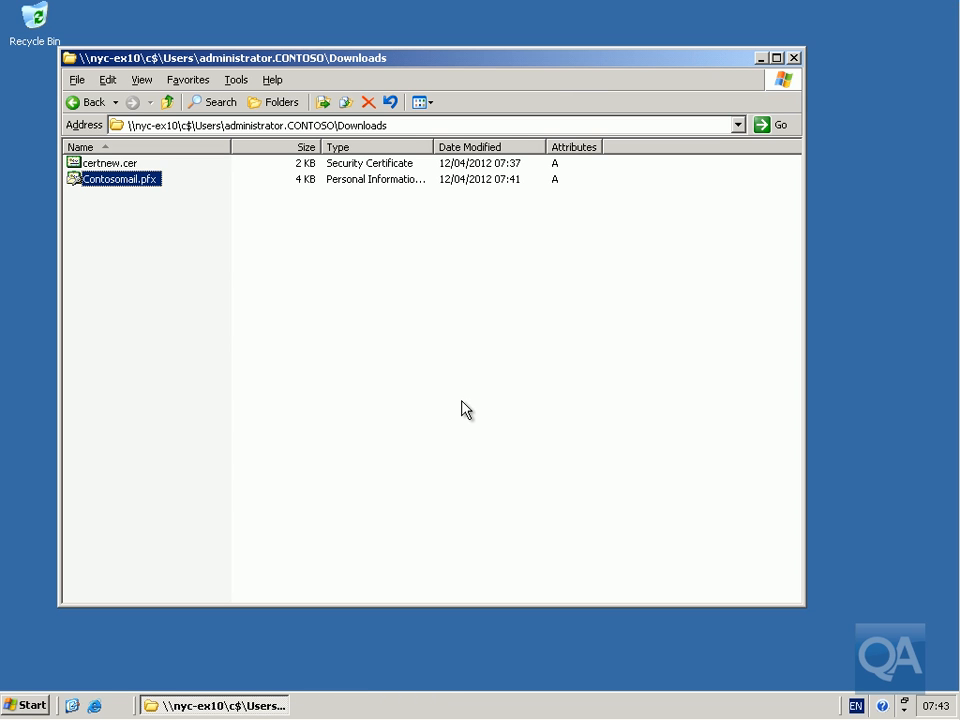